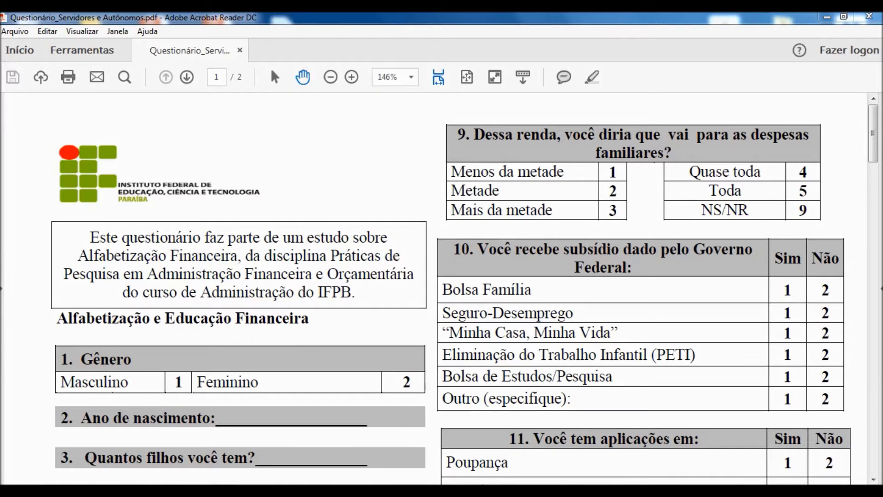
# Step: Read through the questionnaire PDF from the personal questions on gender and marital status to question 12 on household expenses
pyautogui.moveTo(176, 490)
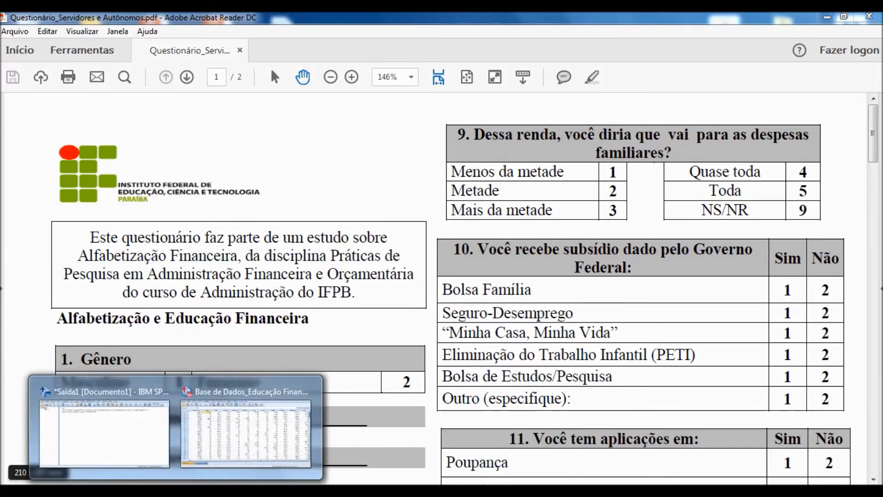
pyautogui.click(246, 432)
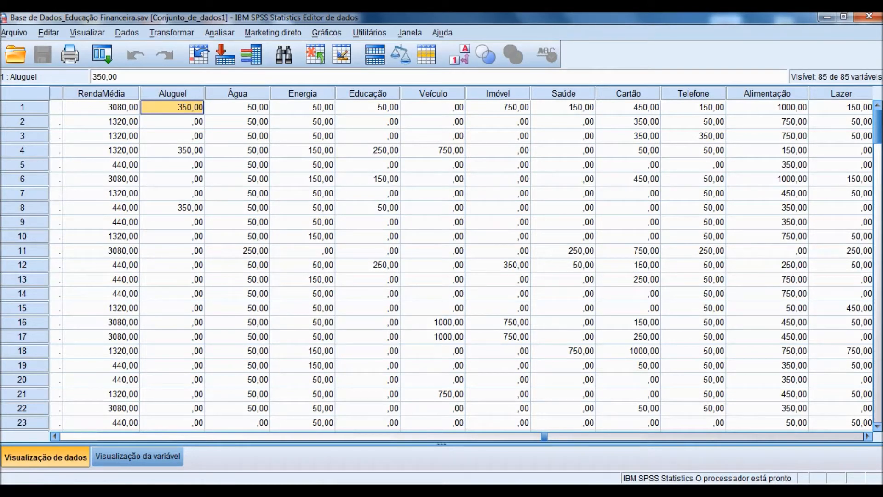
pyautogui.hotkey('alt', 'Tab')
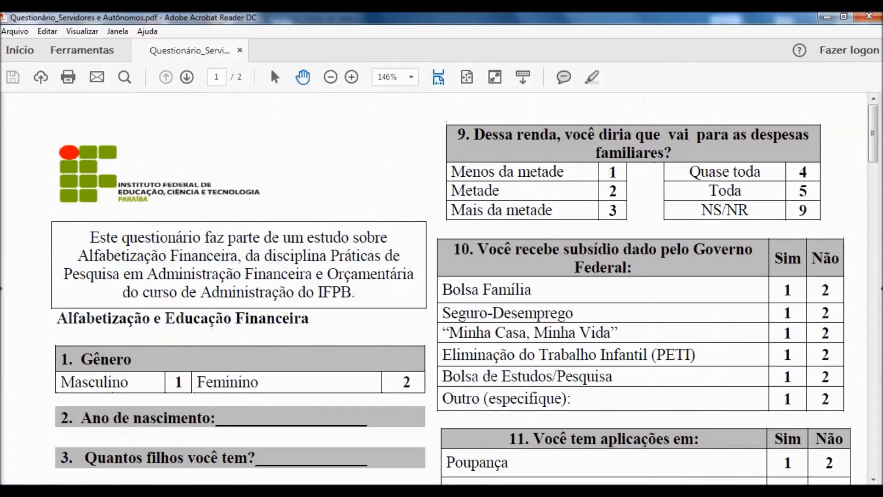
pyautogui.scroll(-1, 432, 287)
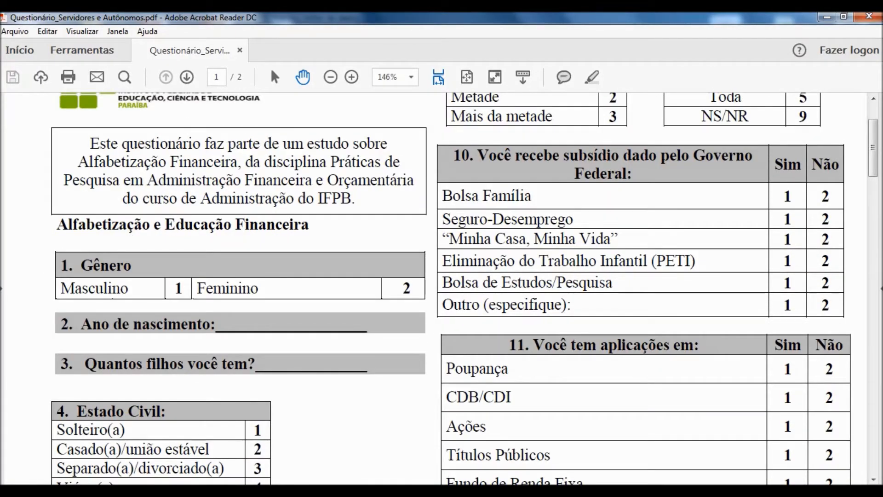
pyautogui.scroll(-2, 464, 288)
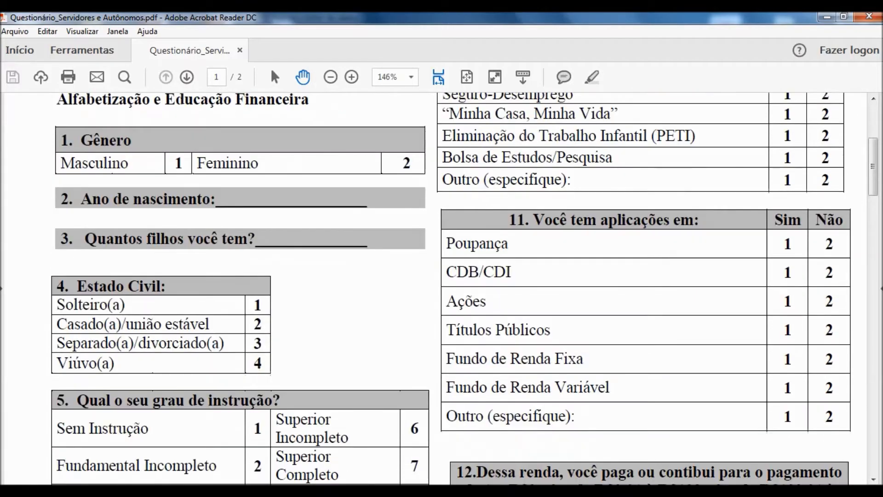
pyautogui.scroll(-10, 465, 288)
pyautogui.scroll(-2, 465, 288)
pyautogui.scroll(8, 465, 288)
pyautogui.scroll(5, 465, 287)
pyautogui.scroll(-5, 465, 287)
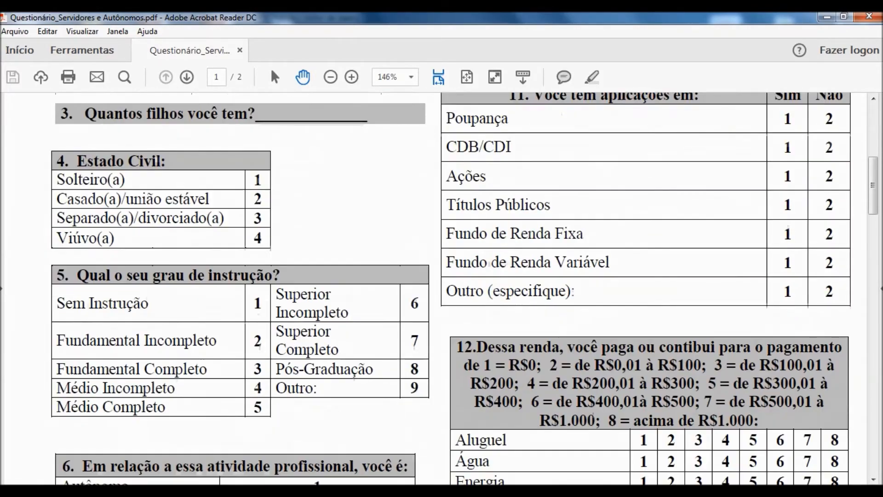
pyautogui.scroll(-3, 464, 287)
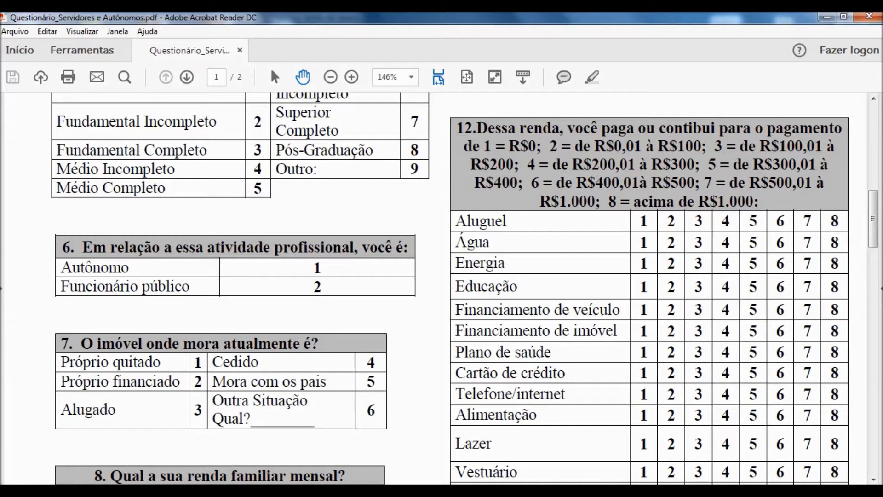
# Step: Switch to the SPSS data editor and examine the expense columns from Aluguel to Condomínio
pyautogui.hotkey('alt', 'Tab')
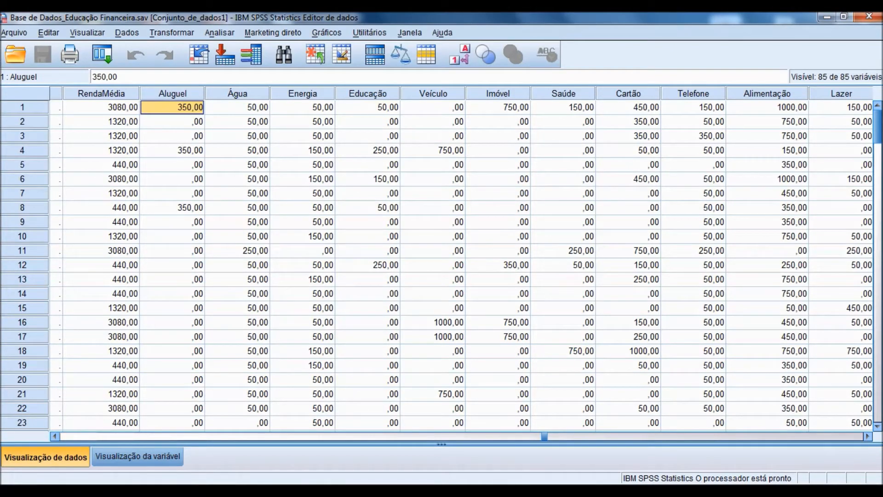
pyautogui.press('Right')
pyautogui.press('Right')
pyautogui.press('Right')
pyautogui.press('Right')
pyautogui.press('Right')
pyautogui.press('Right')
pyautogui.press('Right')
pyautogui.press('Right')
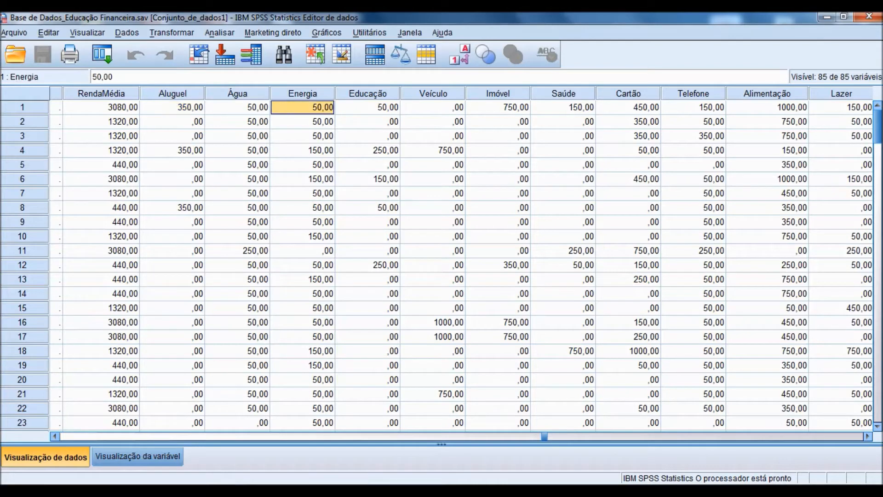
pyautogui.press('Right')
pyautogui.press('Right')
pyautogui.press('Right')
pyautogui.press('Right')
pyautogui.press('Right')
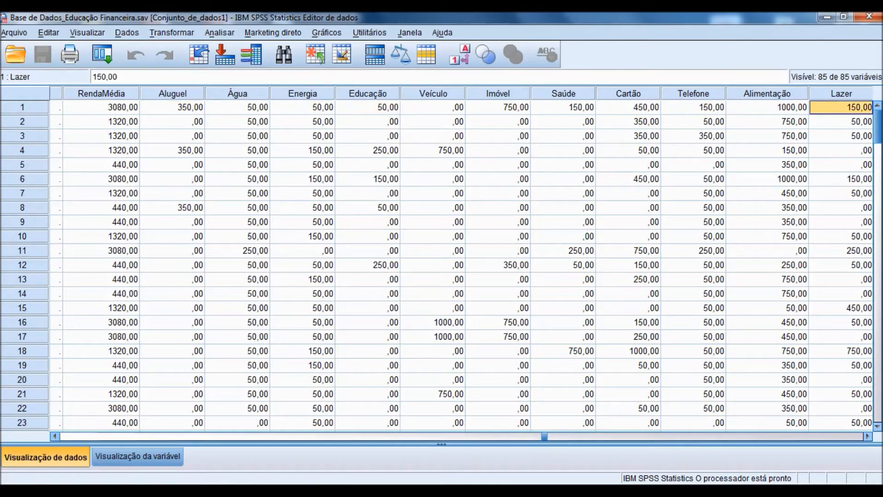
pyautogui.press('Left')
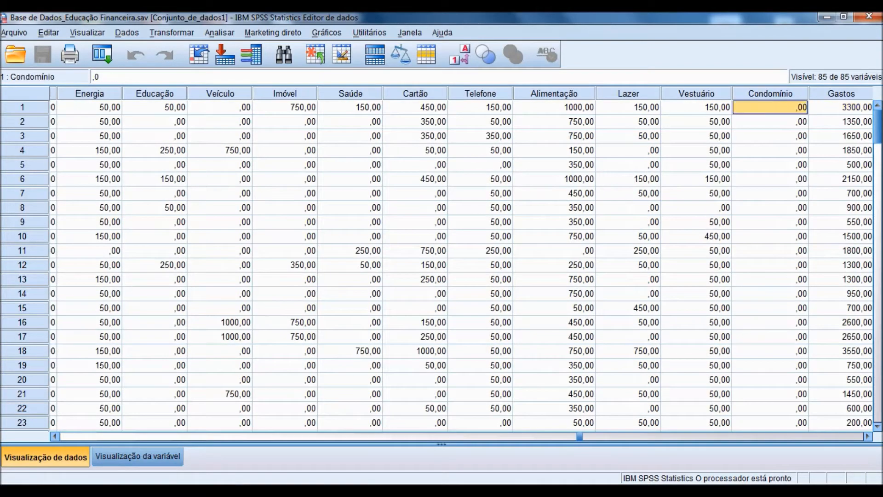
pyautogui.hotkey('ctrl', 'Down')
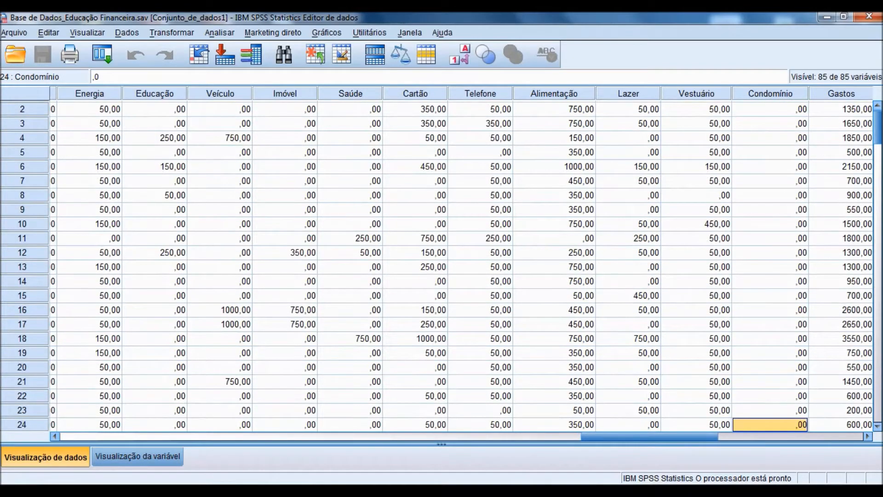
pyautogui.hotkey('ctrl', 'Down')
pyautogui.hotkey('ctrl', 'Up')
# Step: Go back through the first case's values to Idade_Categorias and review the columns from there to Água
pyautogui.press('Left')
pyautogui.press('Left')
pyautogui.press('Left')
pyautogui.press('Left')
pyautogui.press('Left')
pyautogui.press('Left')
pyautogui.press('Left')
pyautogui.press('Left')
pyautogui.press('Left')
pyautogui.press('Left')
pyautogui.press('Left')
pyautogui.press('Left')
pyautogui.press('Left')
pyautogui.press('Left')
pyautogui.press('Left')
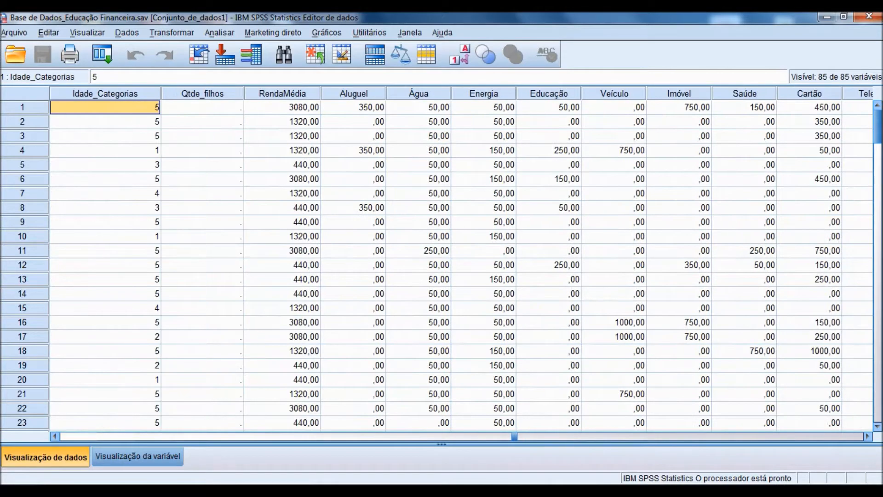
pyautogui.press('Right')
pyautogui.press('Right')
pyautogui.press('Right')
pyautogui.press('Right')
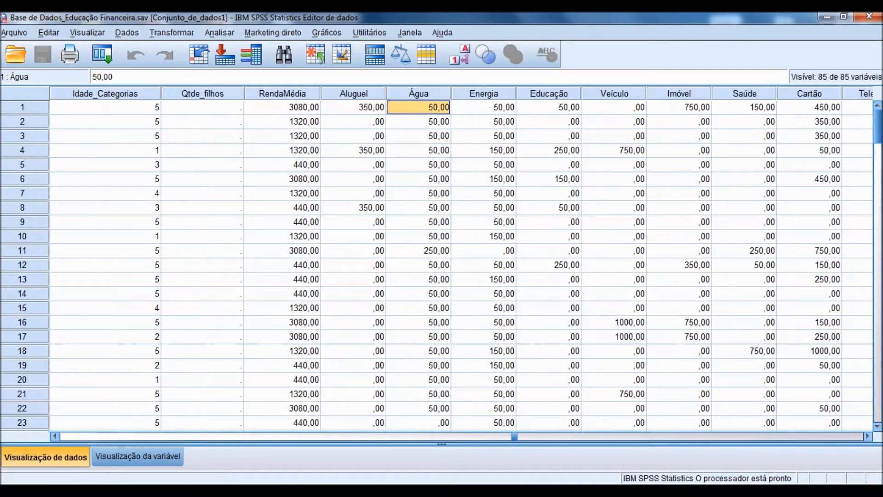
# Step: Switch to the questionnaire PDF and review the full list of expense items under question 12
pyautogui.hotkey('alt', 'Tab')
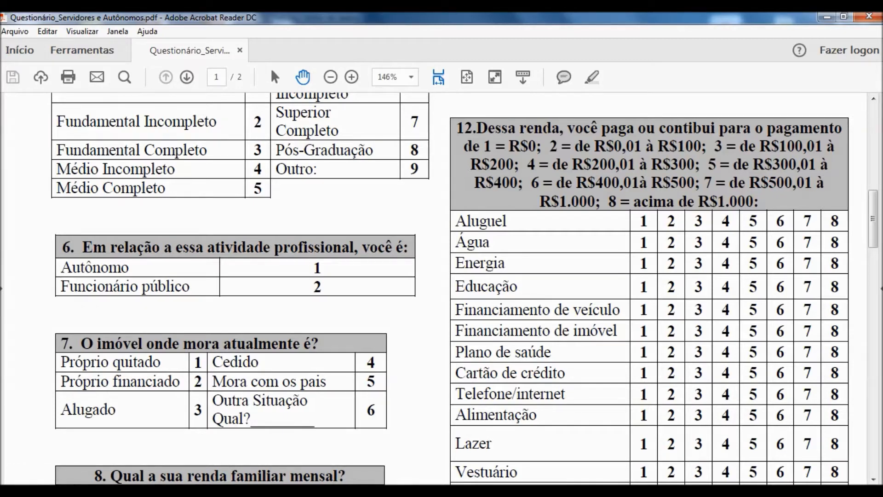
pyautogui.scroll(-3, 465, 288)
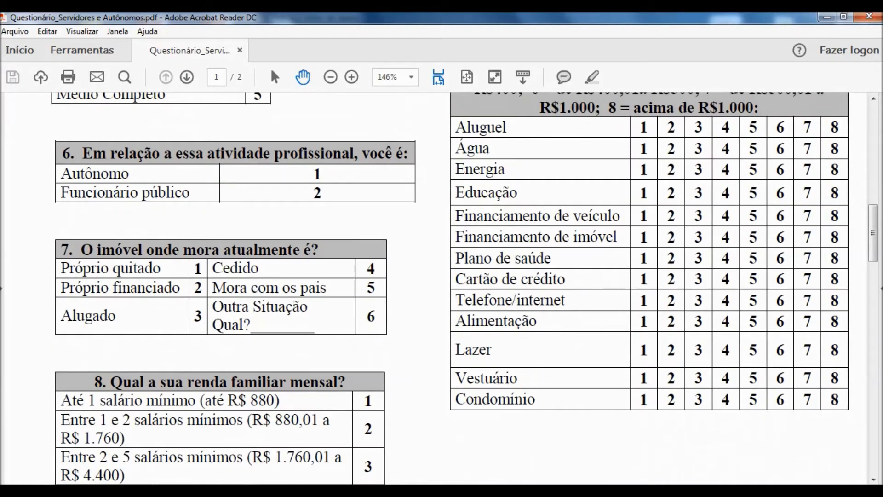
pyautogui.scroll(1, 465, 288)
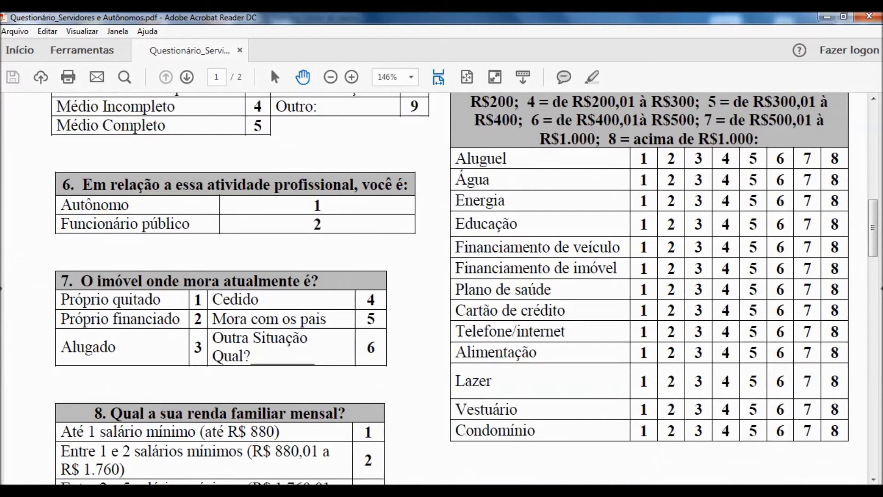
# Step: Switch to the SPSS data editor and open the Factor analysis setup under dimension reduction
pyautogui.moveTo(176, 489)
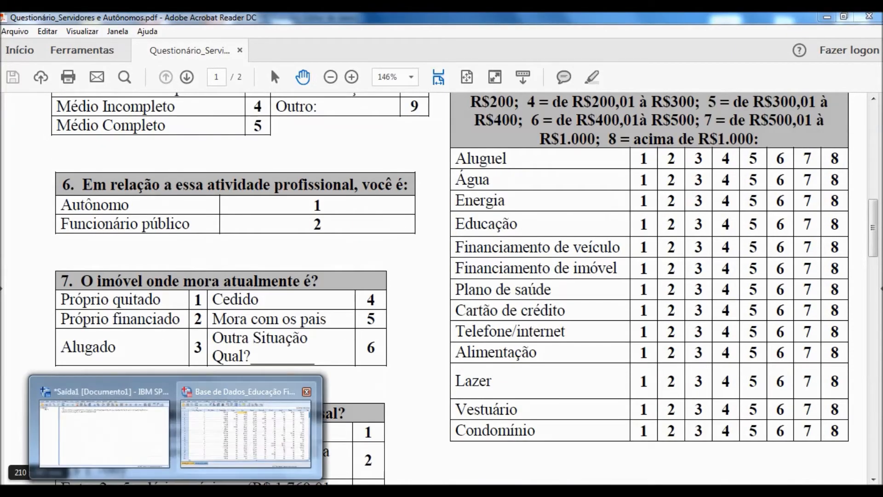
pyautogui.click(246, 424)
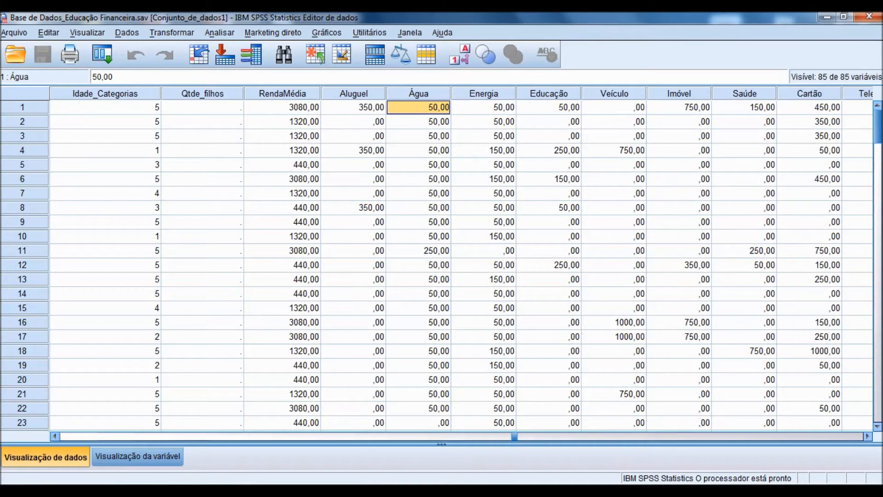
pyautogui.hotkey('alt', 'n')
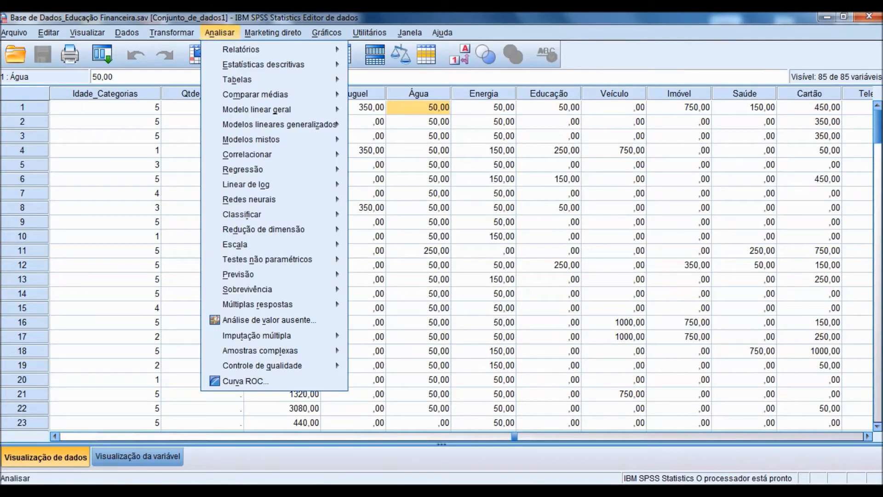
pyautogui.moveTo(274, 229)
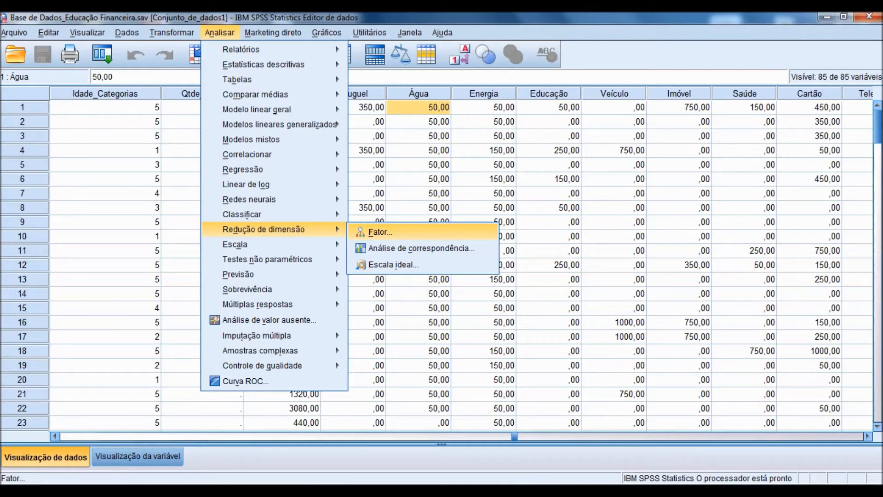
pyautogui.press('Return')
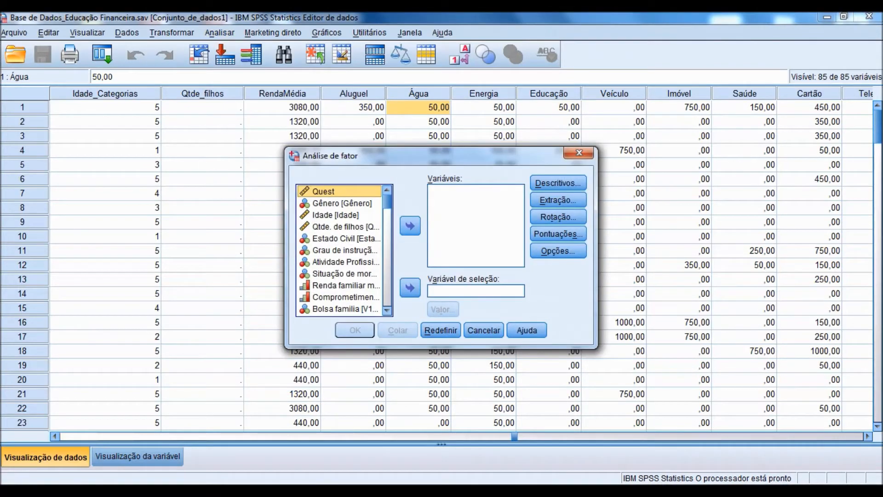
# Step: Add the scale expense variables from Aluguel to Condomínio to the factor analysis variables, leaving out Gastos Totais
pyautogui.scroll(-10, 339, 251)
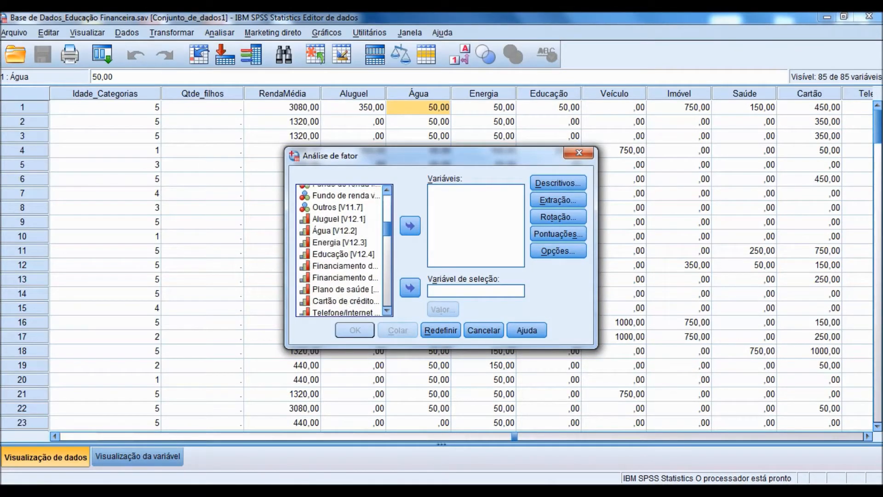
pyautogui.scroll(-10, 339, 251)
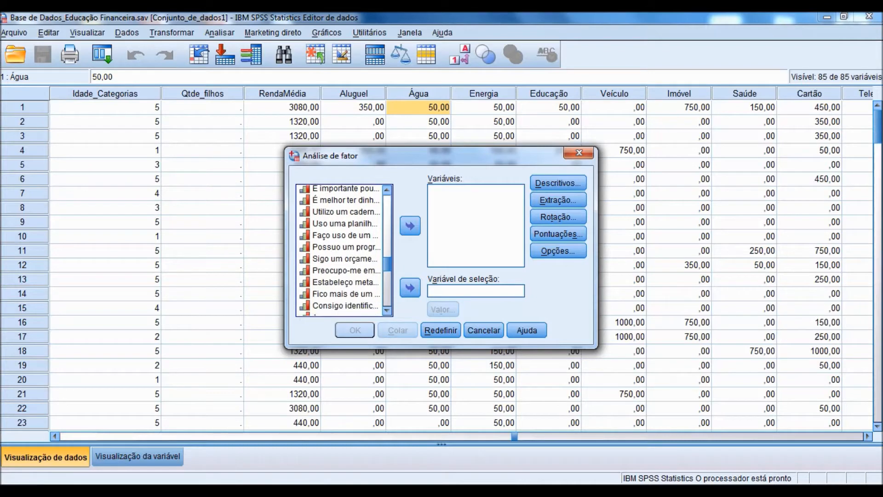
pyautogui.scroll(-3, 339, 251)
pyautogui.scroll(5, 339, 251)
pyautogui.scroll(-1, 339, 250)
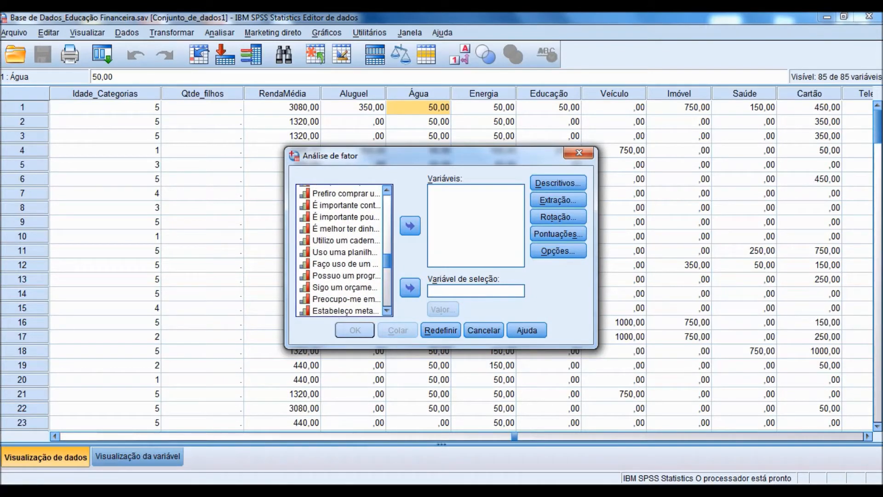
pyautogui.scroll(-1, 339, 250)
pyautogui.scroll(6, 339, 251)
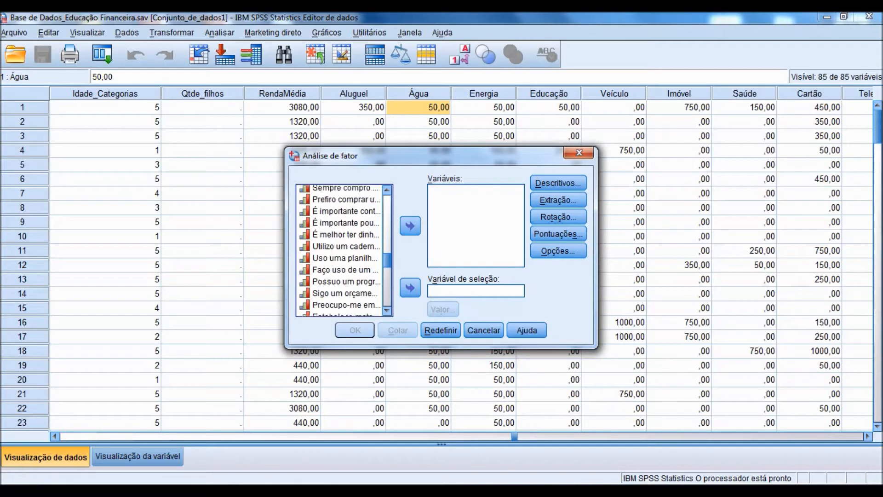
pyautogui.scroll(5, 339, 251)
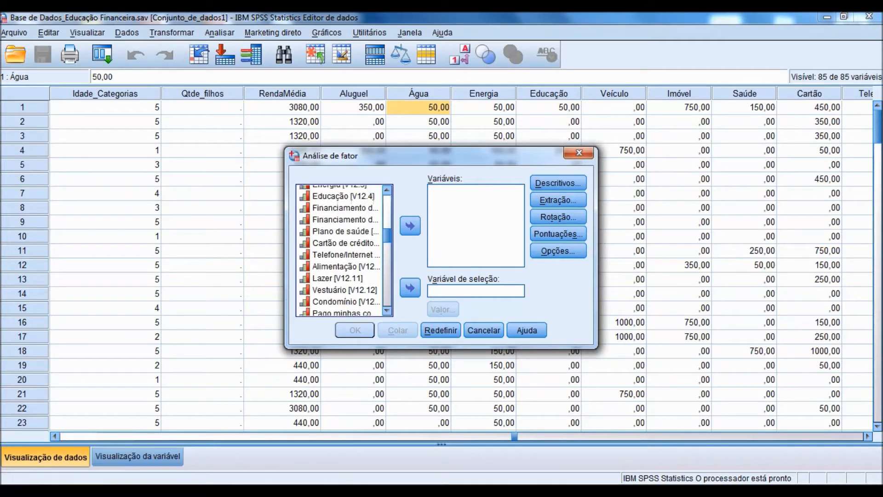
pyautogui.scroll(-10, 339, 250)
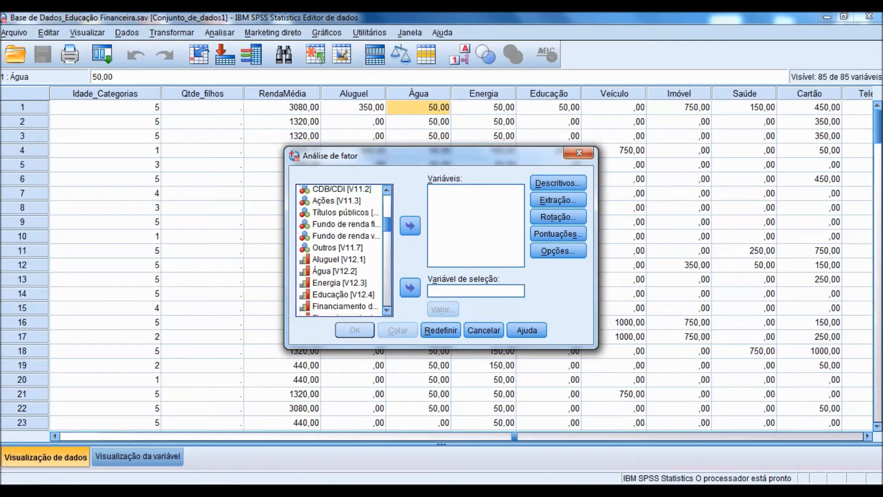
pyautogui.scroll(-7, 339, 251)
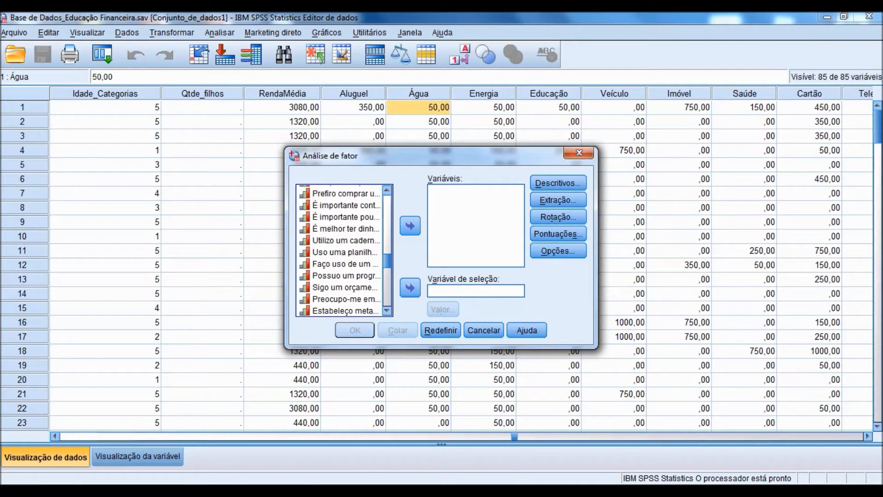
pyautogui.scroll(-3, 339, 250)
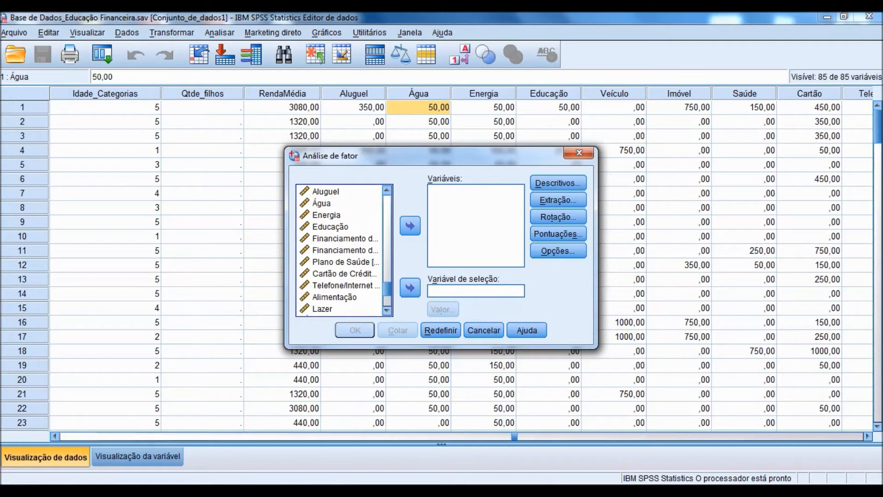
pyautogui.click(339, 203)
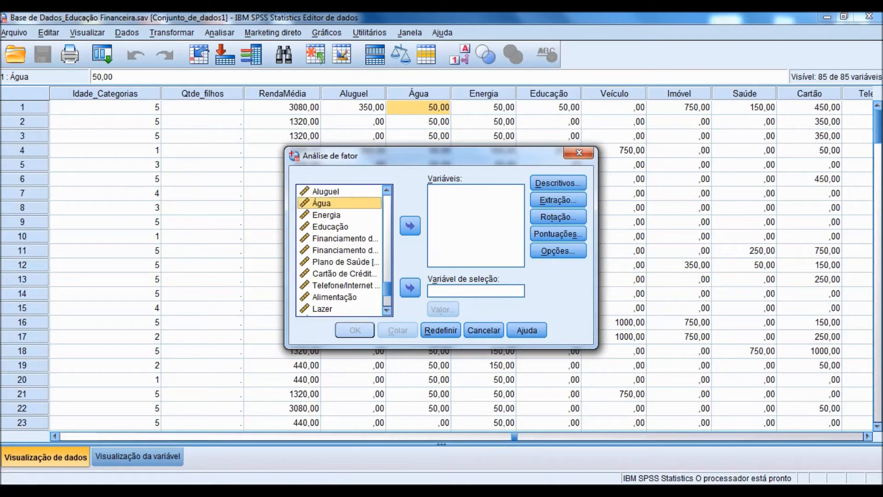
pyautogui.hotkey('shift', 'Down')
pyautogui.press('Up')
pyautogui.press('Up')
pyautogui.hotkey('shift', 'Down')
pyautogui.hotkey('shift', 'Down')
pyautogui.hotkey('shift', 'Down')
pyautogui.hotkey('shift', 'Down')
pyautogui.hotkey('shift', 'Down')
pyautogui.hotkey('shift', 'Down')
pyautogui.hotkey('shift', 'Down')
pyautogui.hotkey('shift', 'Down')
pyautogui.hotkey('shift', 'Down')
pyautogui.hotkey('shift', 'Down')
pyautogui.hotkey('shift', 'Down')
pyautogui.hotkey('shift', 'Down')
pyautogui.hotkey('shift', 'Down')
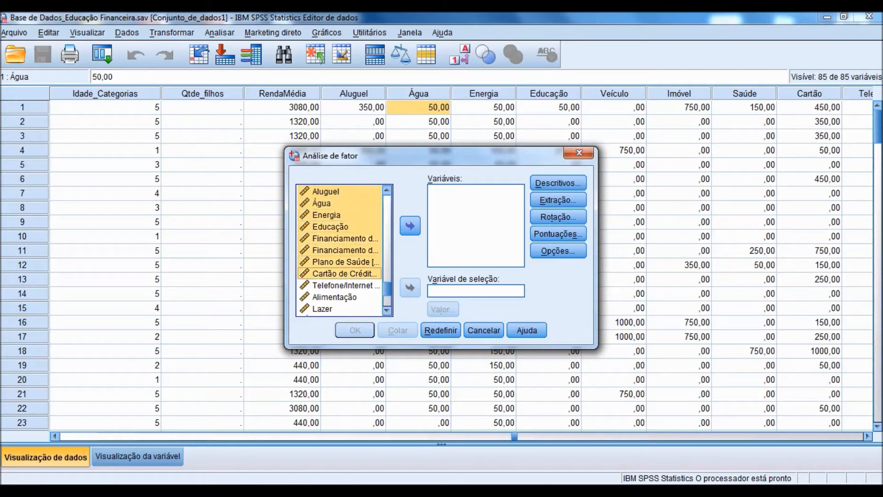
pyautogui.hotkey('shift', 'Up')
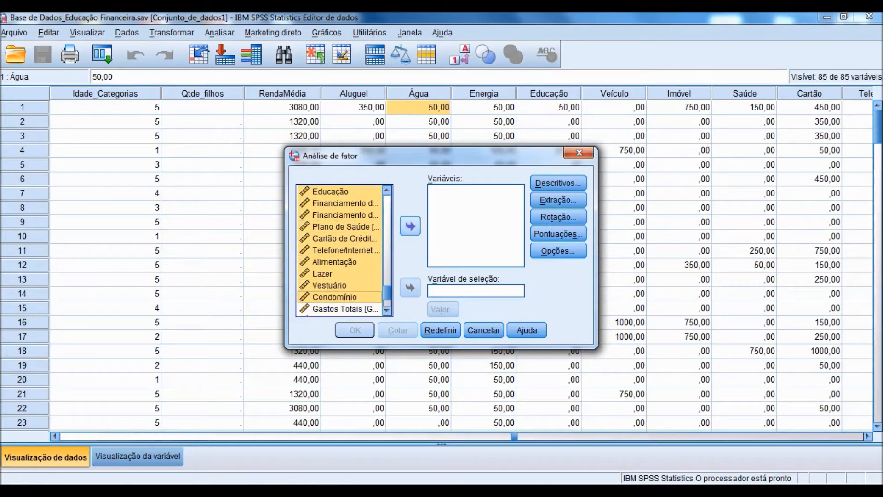
pyautogui.click(410, 225)
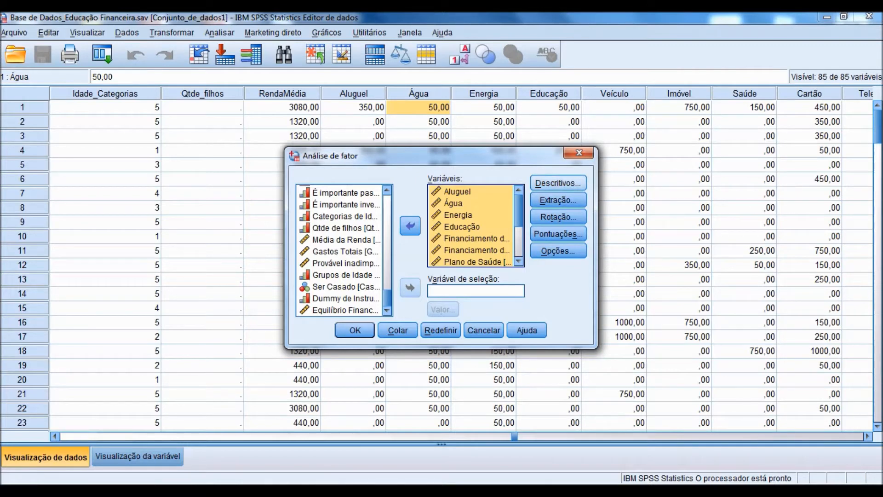
# Step: Request univariate descriptives and all correlation matrix outputs, including KMO and Bartlett's test, inverse, reproduced and anti-image, in the factor analysis descriptives
pyautogui.click(558, 183)
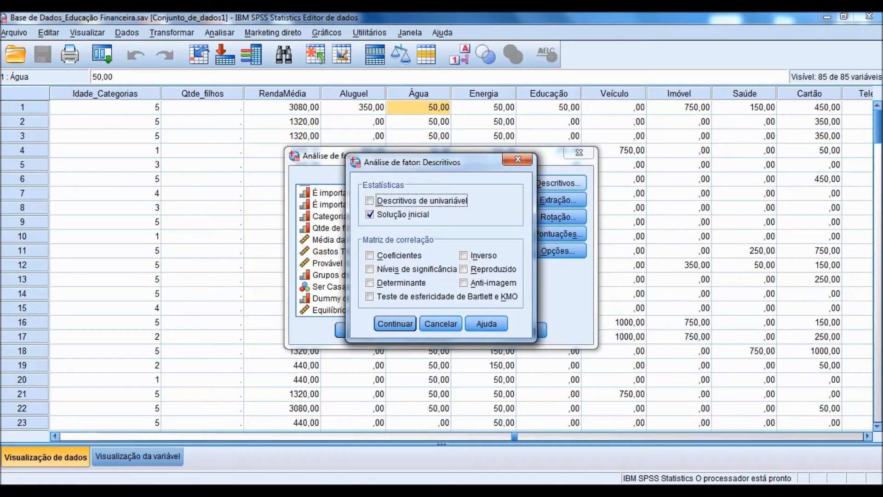
pyautogui.click(369, 201)
pyautogui.click(369, 255)
pyautogui.click(369, 269)
pyautogui.click(370, 282)
pyautogui.click(369, 296)
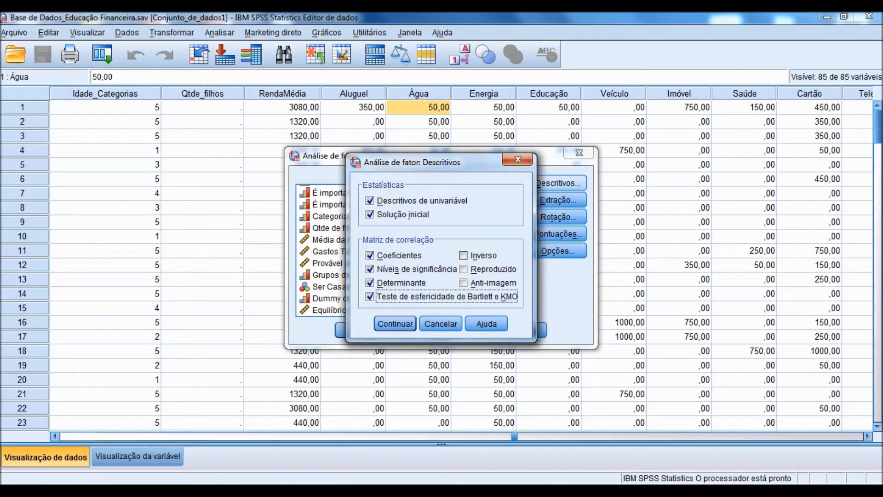
pyautogui.click(463, 255)
pyautogui.click(463, 269)
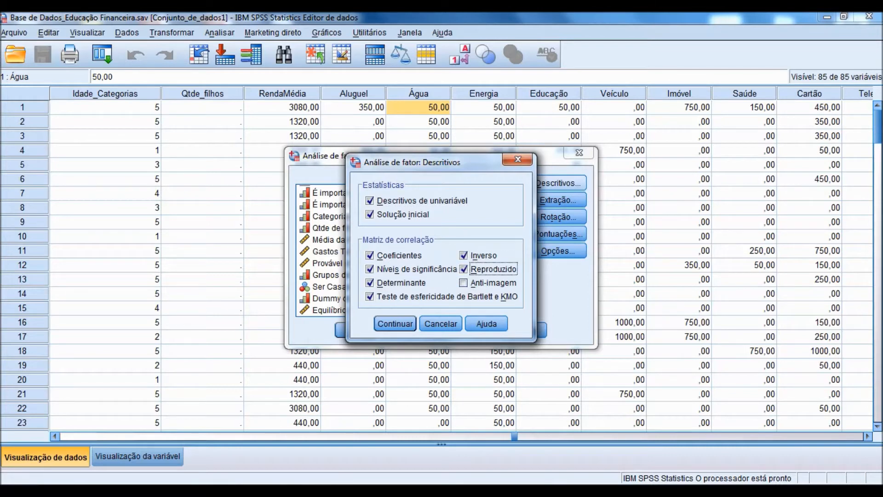
pyautogui.click(463, 283)
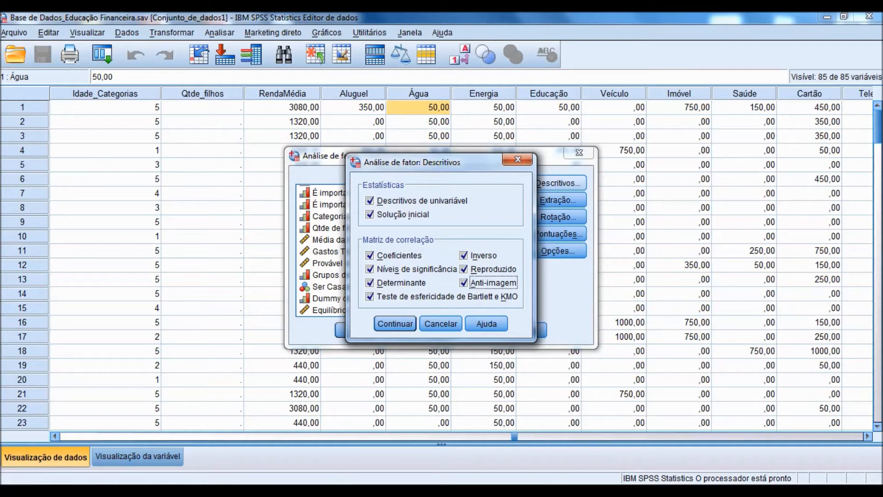
pyautogui.click(395, 324)
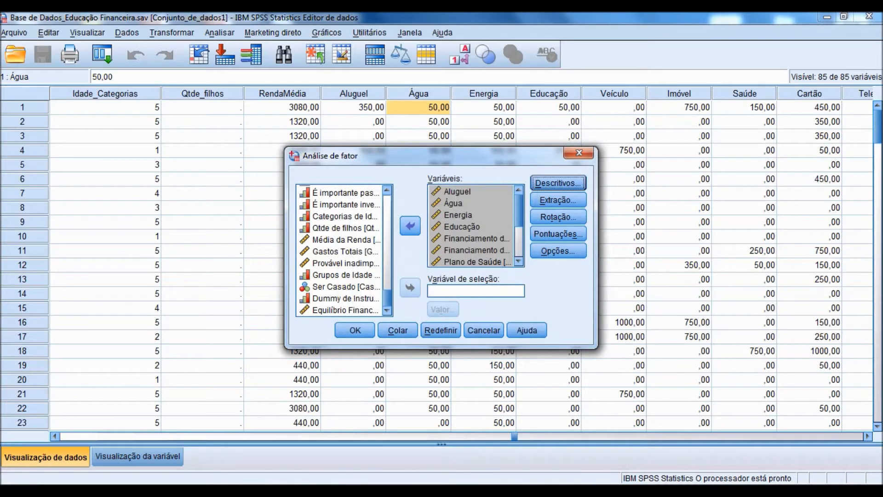
# Step: Accept principal components extraction based on eigenvalues above 1 and set the factor rotation method to Varimax
pyautogui.click(557, 200)
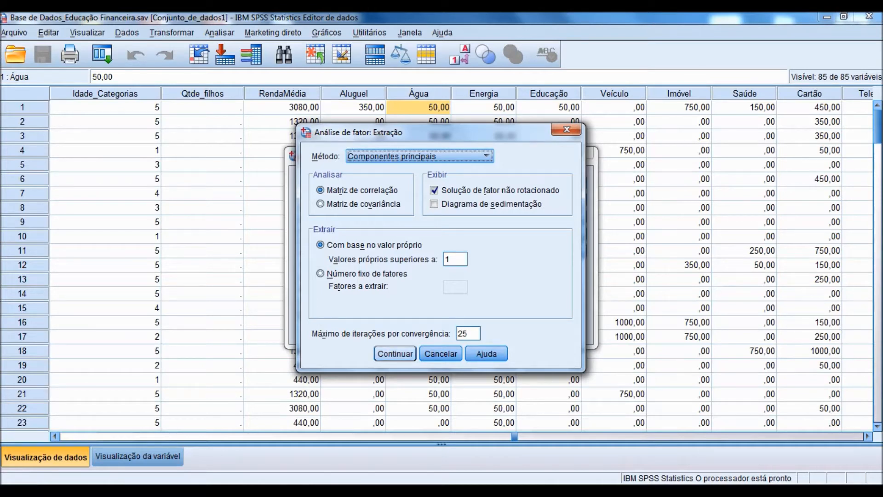
pyautogui.click(395, 354)
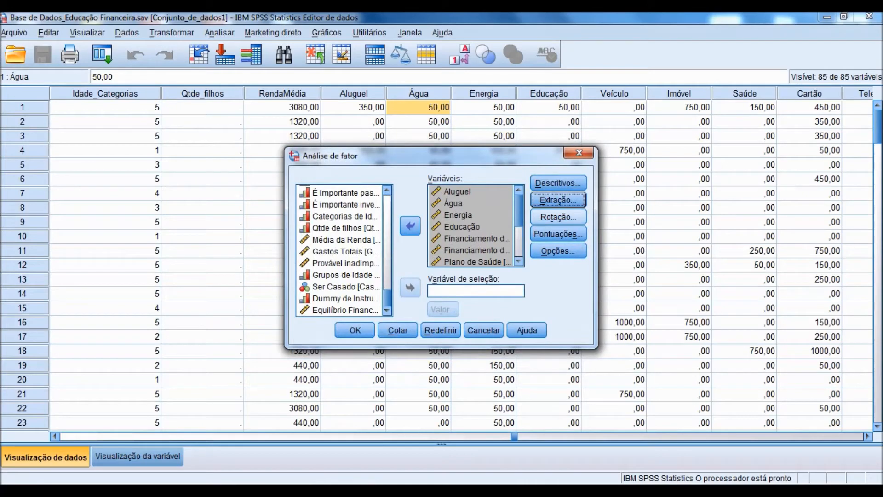
pyautogui.click(558, 217)
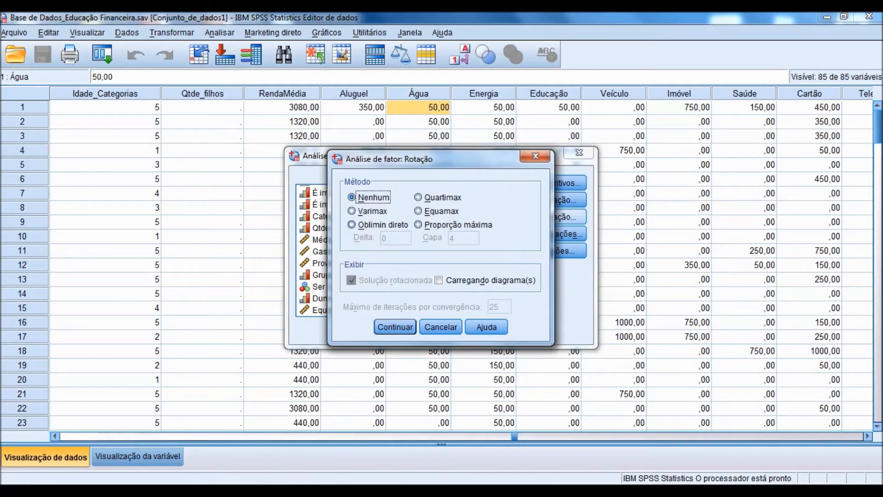
pyautogui.click(351, 210)
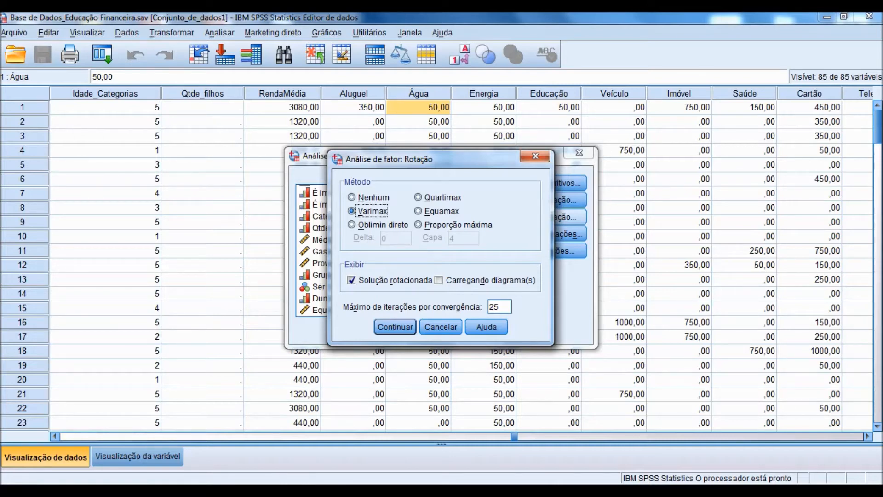
pyautogui.click(395, 327)
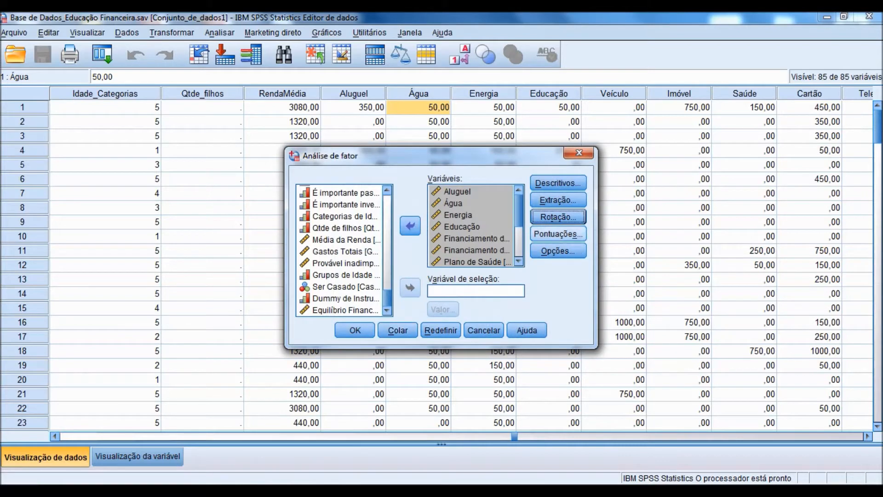
# Step: Enable display of the factor score coefficient matrix, leaving the scores not saved as variables
pyautogui.click(558, 234)
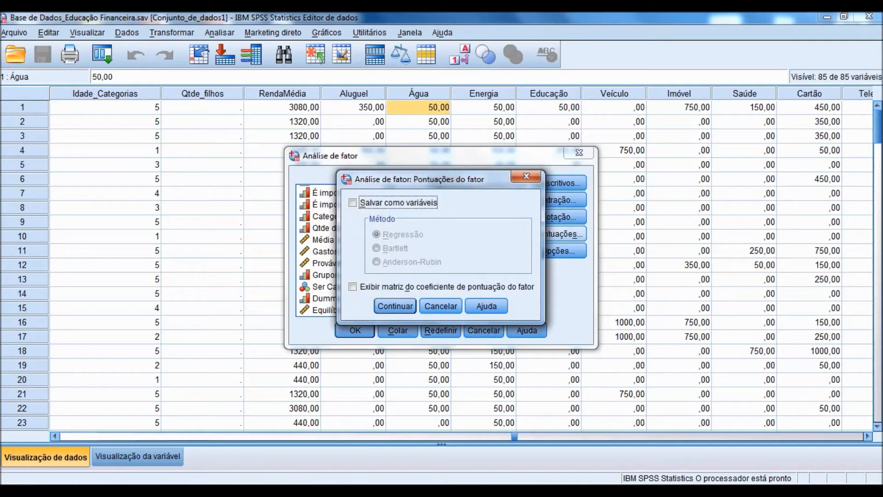
pyautogui.click(352, 287)
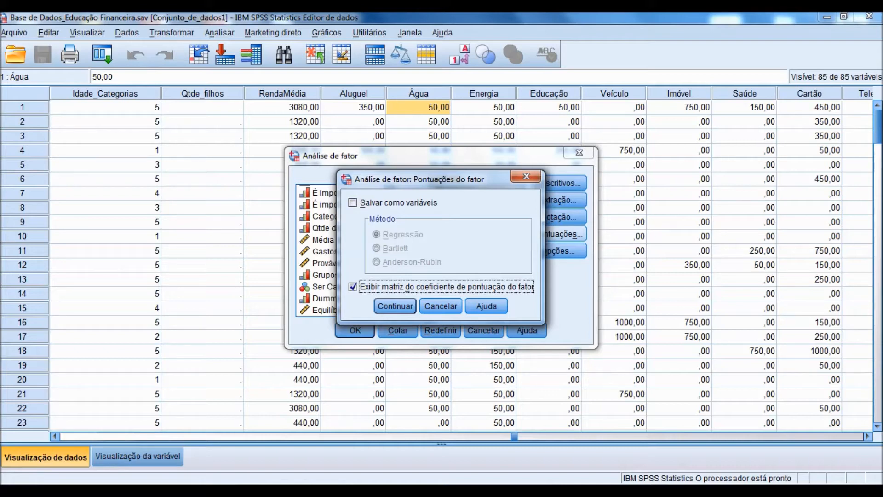
pyautogui.click(353, 202)
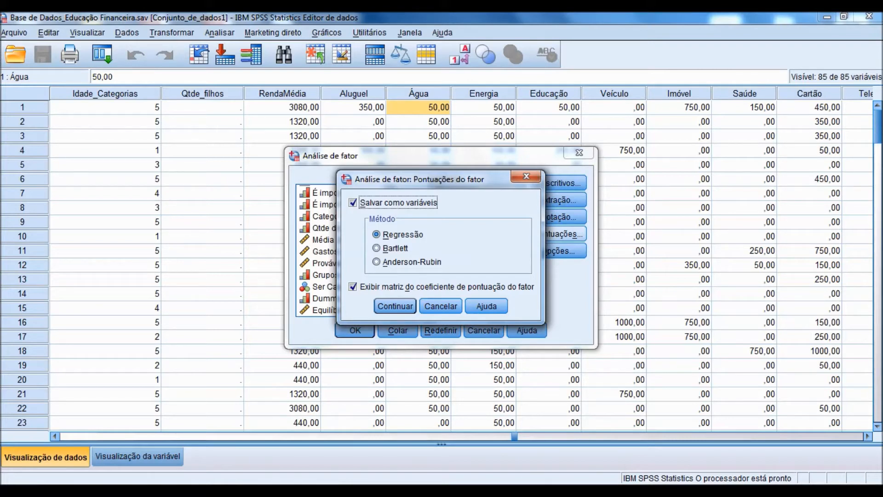
pyautogui.press('space')
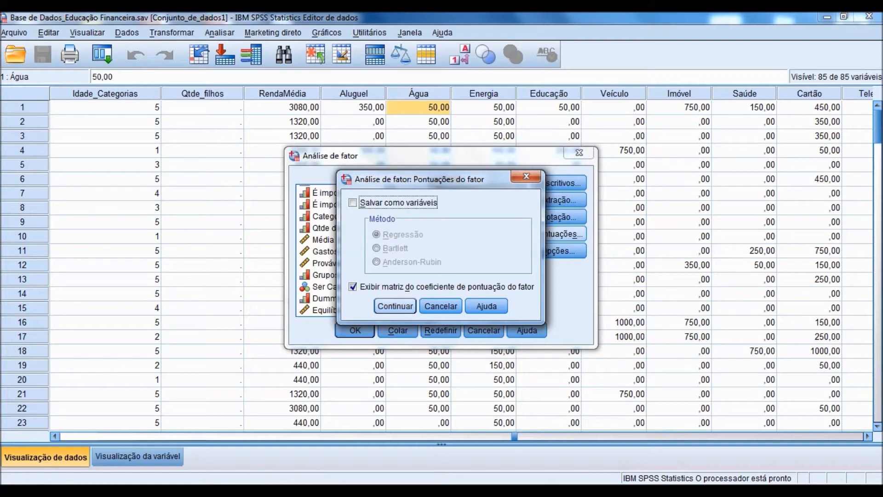
pyautogui.click(395, 306)
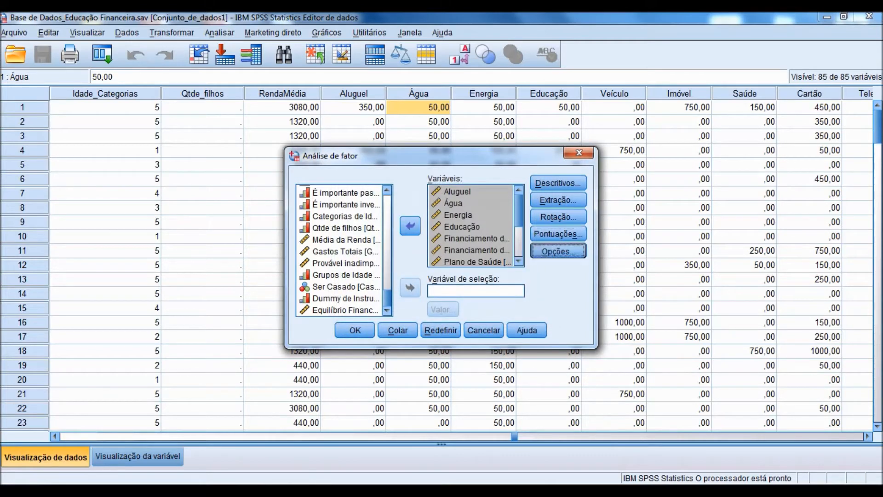
# Step: Suppress small coefficients with an absolute value below ,40 and run the factor analysis
pyautogui.click(557, 251)
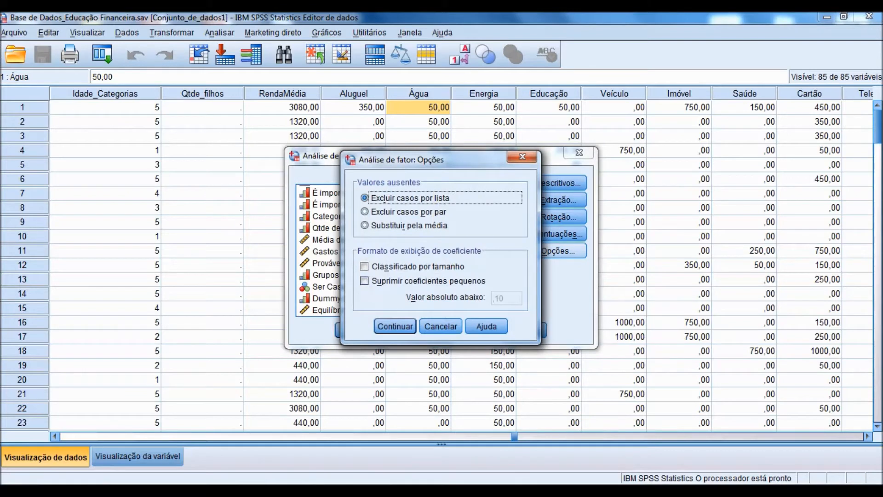
pyautogui.click(364, 281)
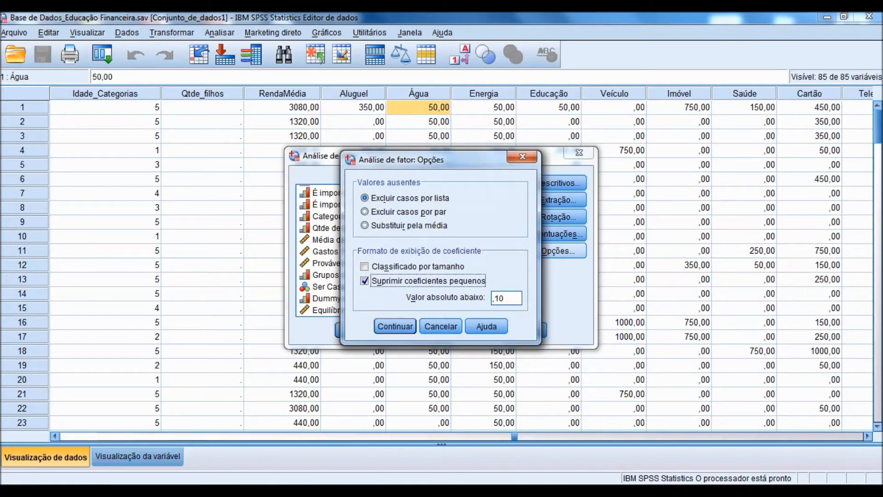
pyautogui.click(506, 298)
pyautogui.click(504, 298)
pyautogui.click(499, 297)
pyautogui.press('BackSpace')
pyautogui.write('4')
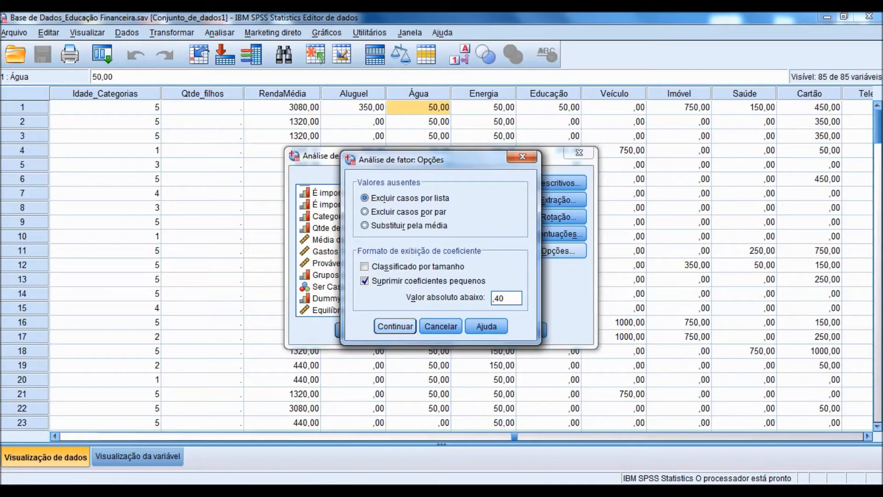
pyautogui.press('Return')
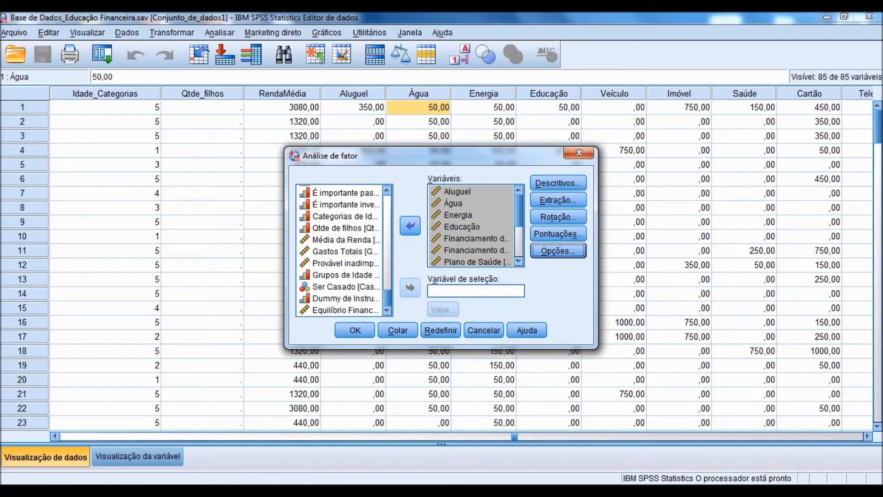
pyautogui.press('Return')
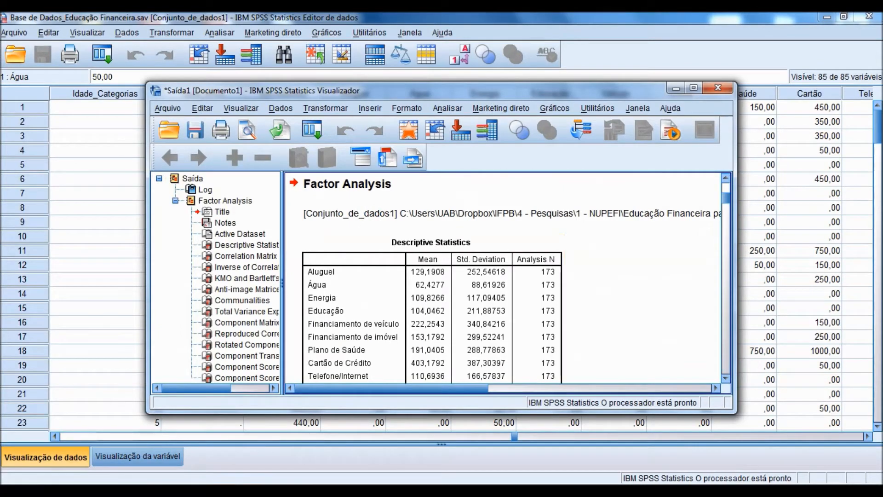
# Step: Maximize the output viewer window and widen its outline so the table names are readable
pyautogui.click(134, 490)
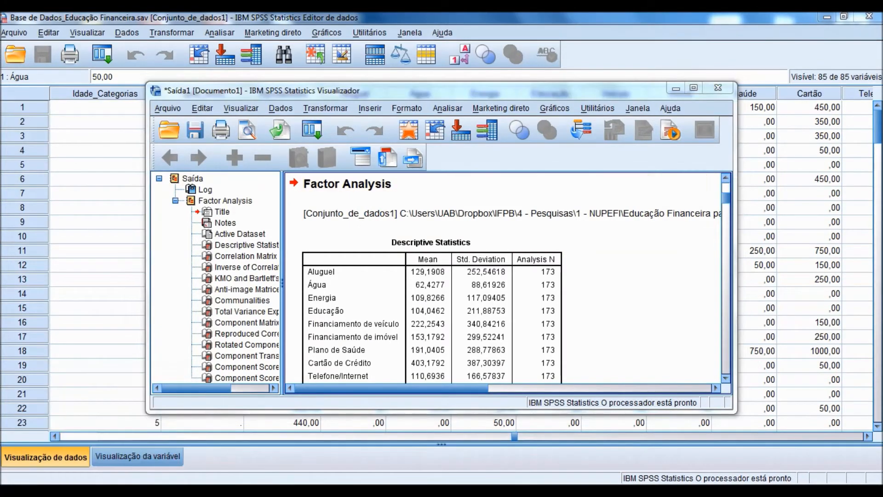
pyautogui.click(693, 88)
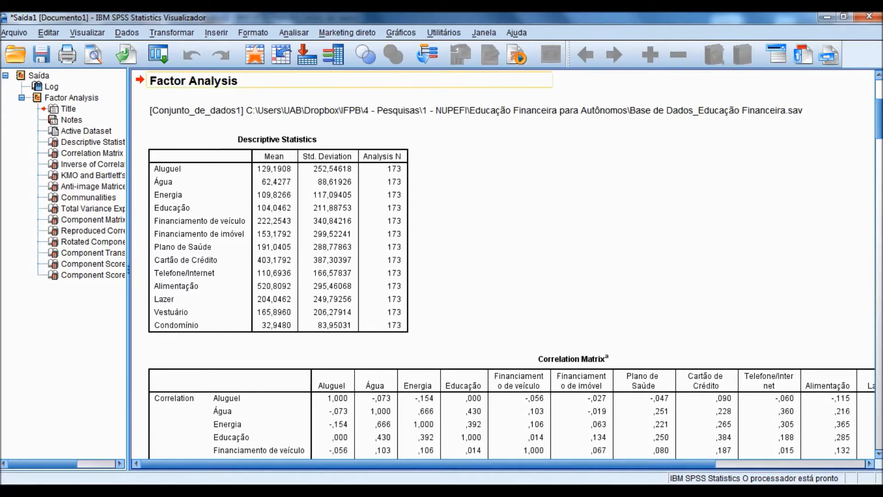
pyautogui.moveTo(128, 269); pyautogui.dragTo(170, 269)
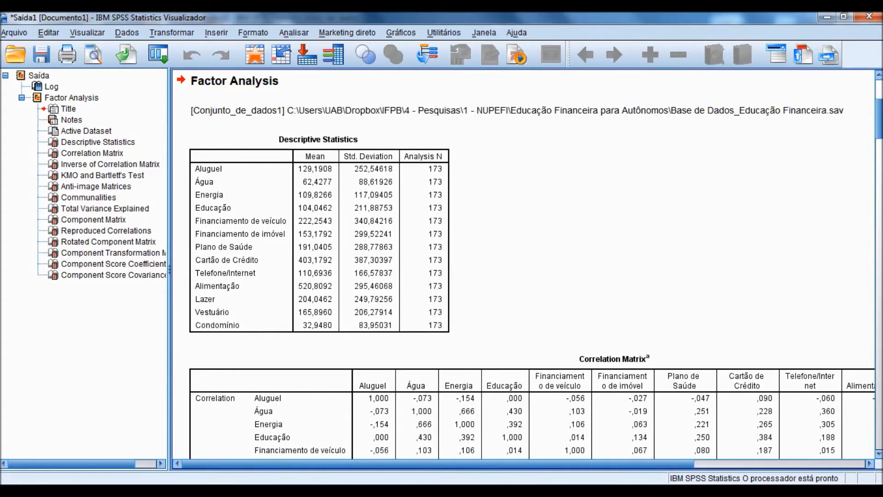
# Step: Review the KMO and Bartlett's Test table and the sampling adequacy diagonal of the anti-image correlation matrix across all variables
pyautogui.click(102, 176)
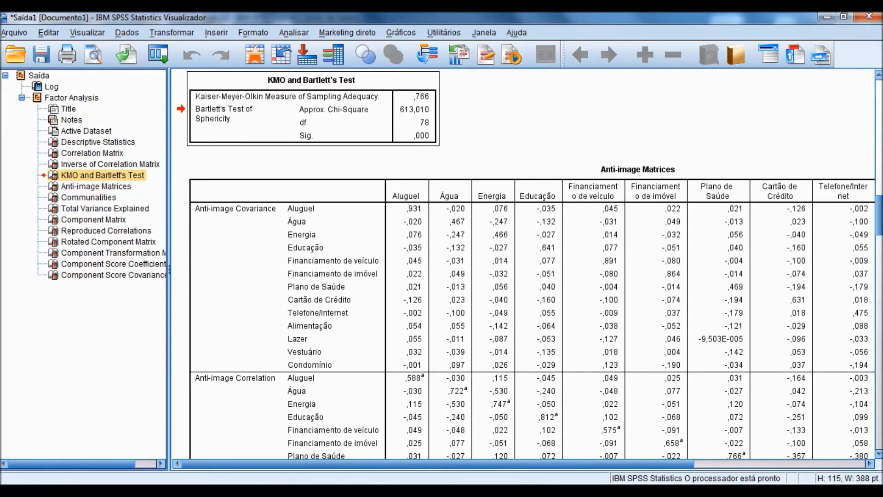
pyautogui.click(95, 186)
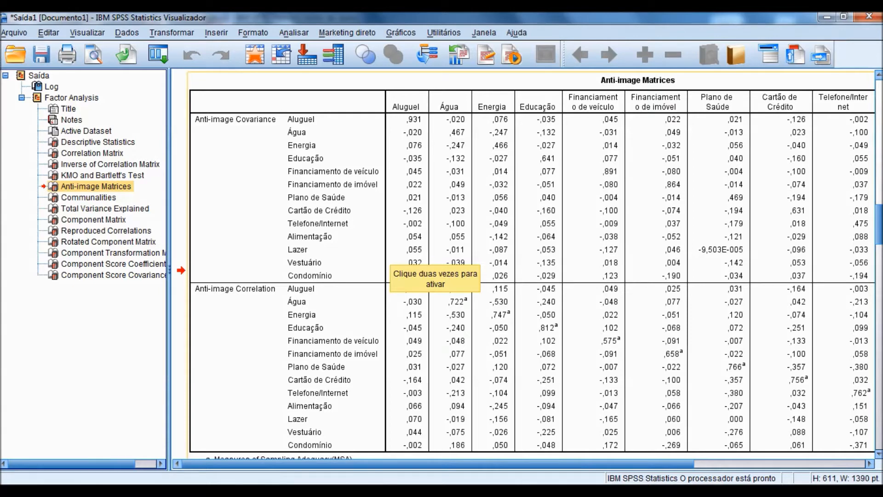
pyautogui.scroll(-3, 531, 264)
pyautogui.scroll(-3, 531, 264)
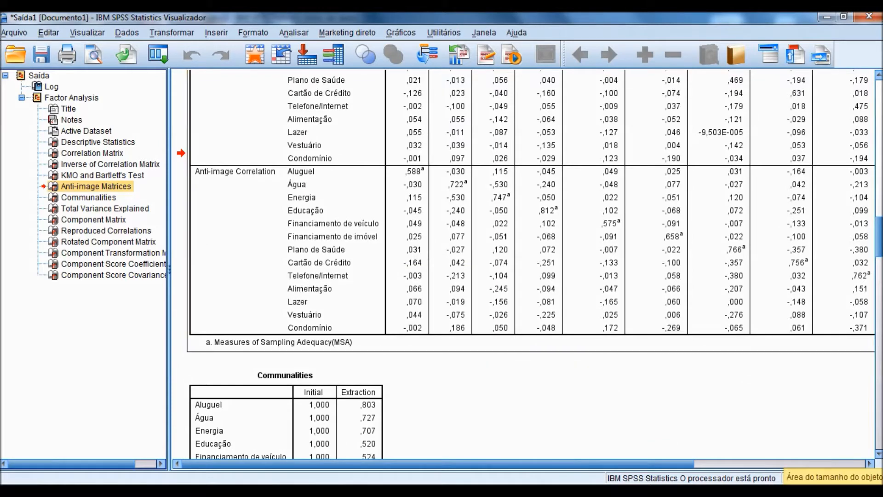
pyautogui.hscroll(6, 523, 265)
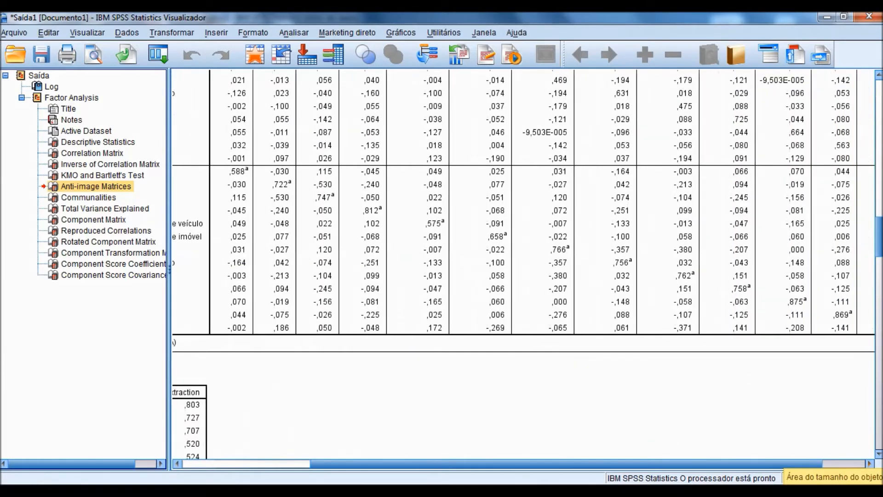
pyautogui.hscroll(2, 522, 264)
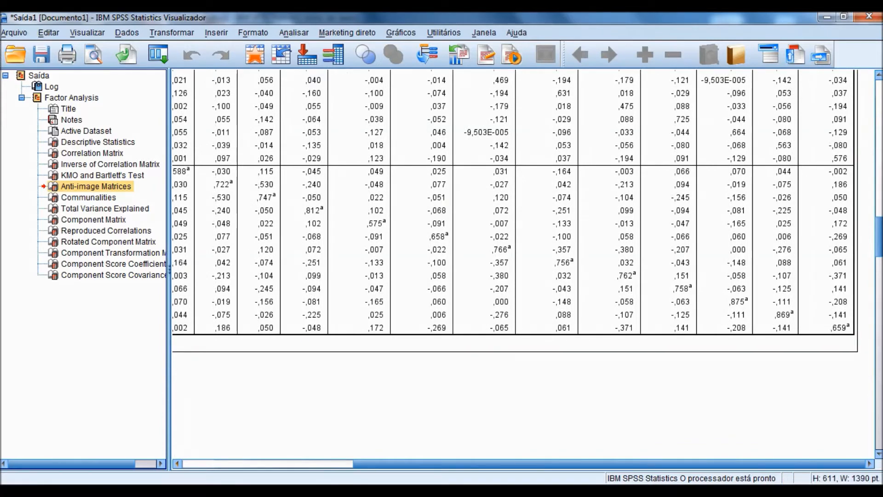
pyautogui.hscroll(-2, 523, 265)
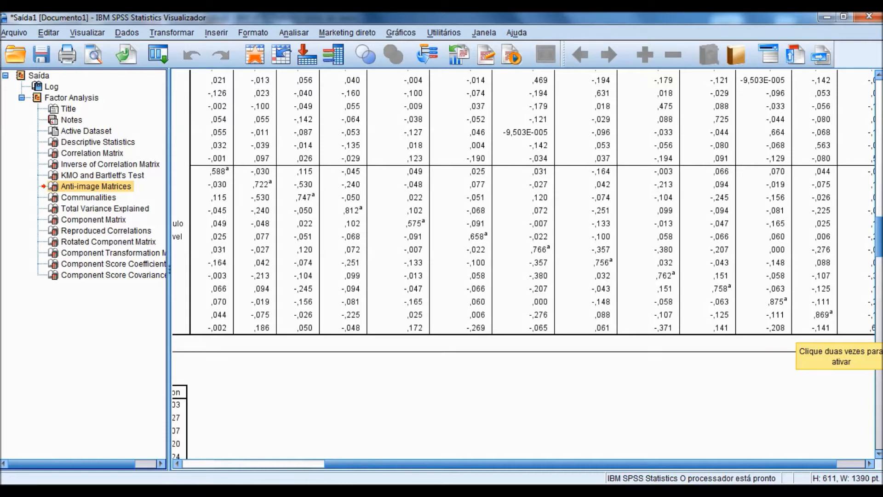
pyautogui.hscroll(2, 524, 263)
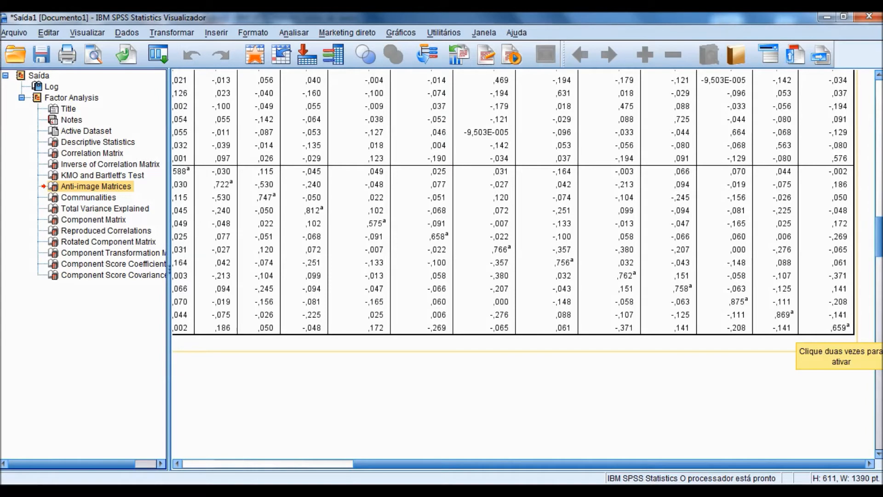
pyautogui.click(294, 463)
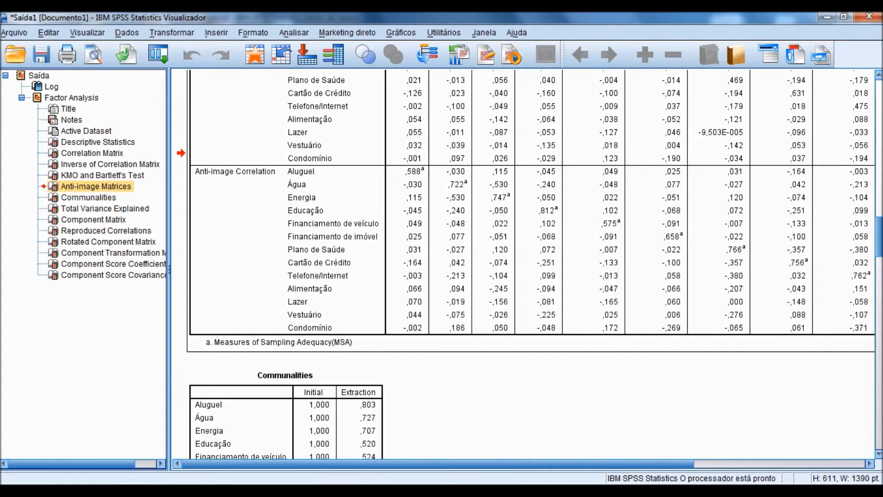
# Step: Examine the Communalities table, then compare Total Variance Explained with the Component Matrix
pyautogui.click(88, 197)
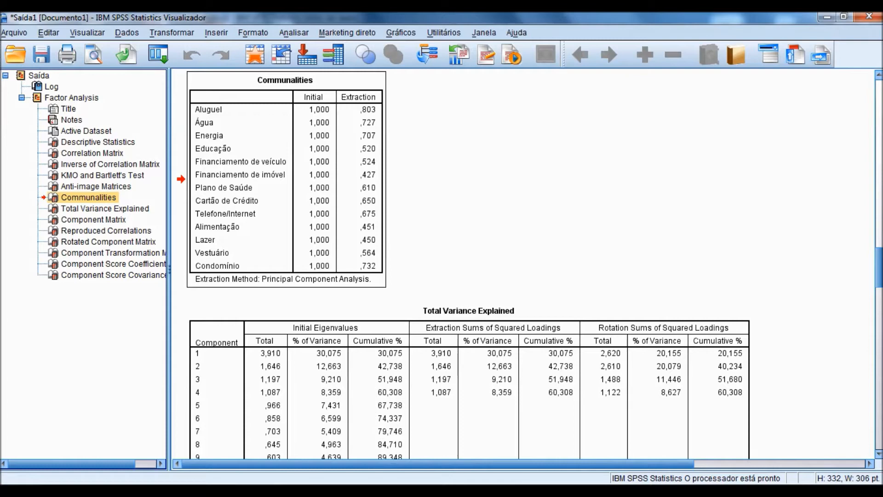
pyautogui.click(105, 208)
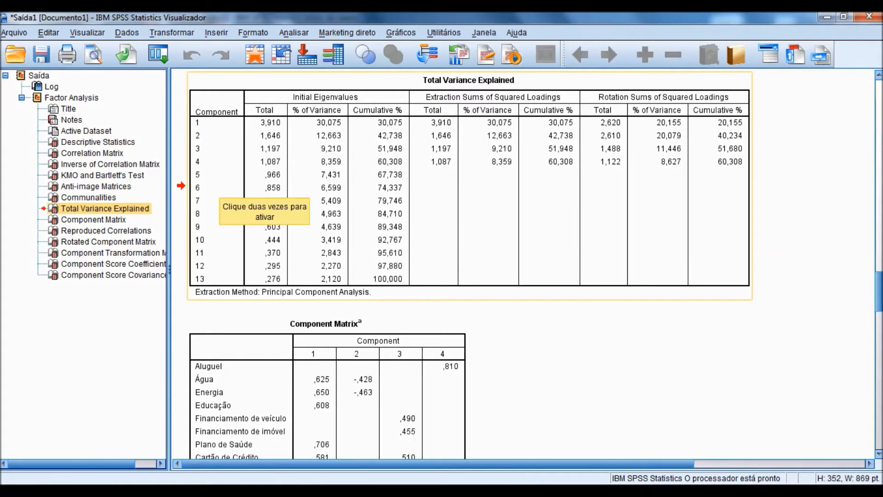
pyautogui.scroll(-3, 225, 189)
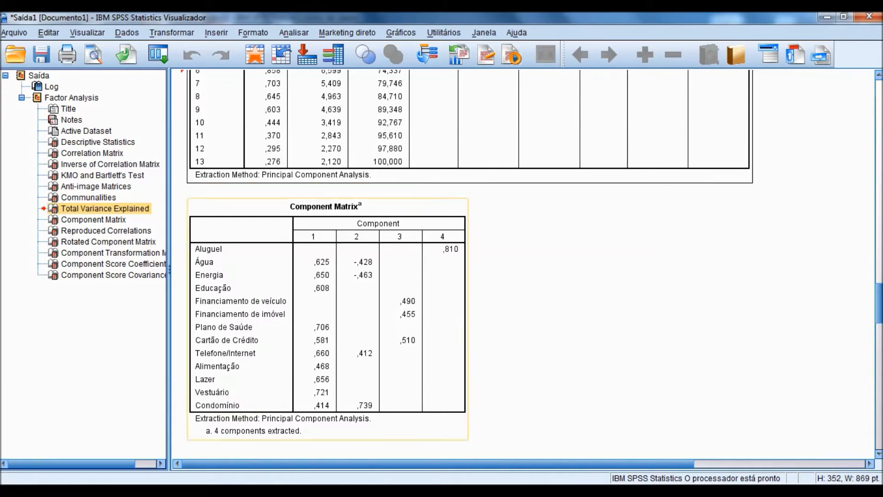
pyautogui.scroll(8, 386, 322)
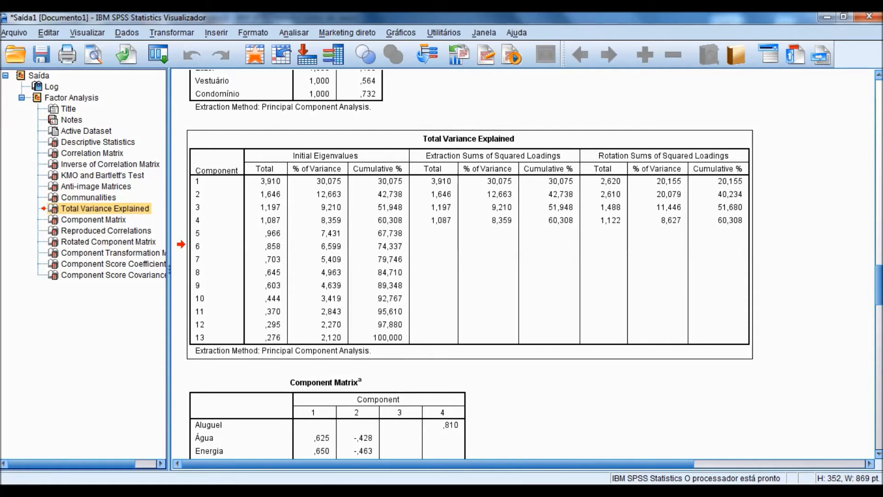
# Step: Examine the Rotated Component Matrix and check the factor analysis settings for scores, rotation and options without running it again
pyautogui.click(108, 241)
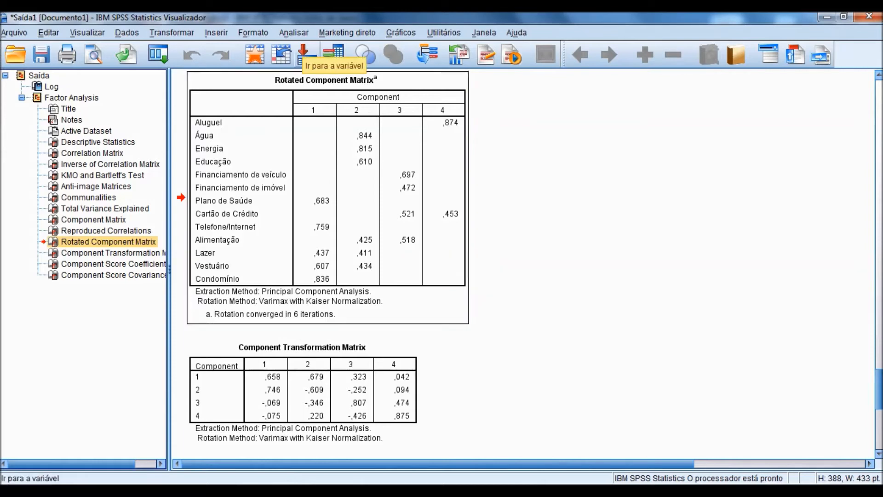
pyautogui.click(294, 32)
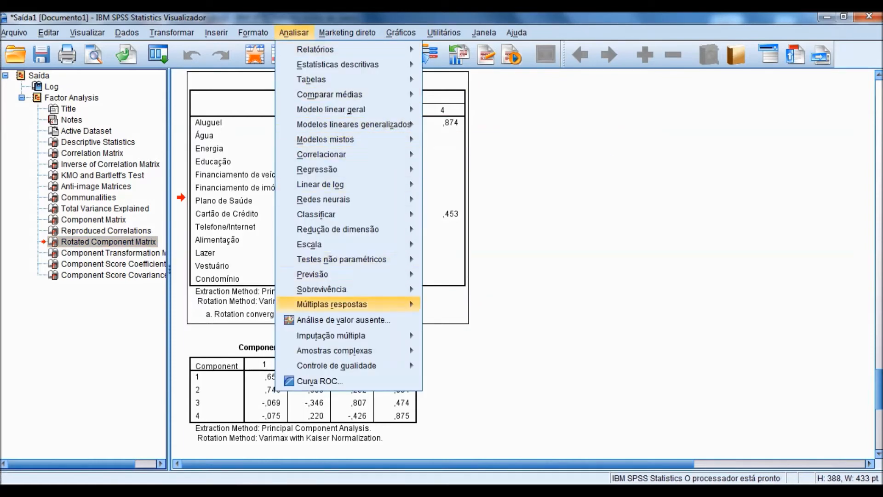
pyautogui.moveTo(337, 229)
pyautogui.click(453, 230)
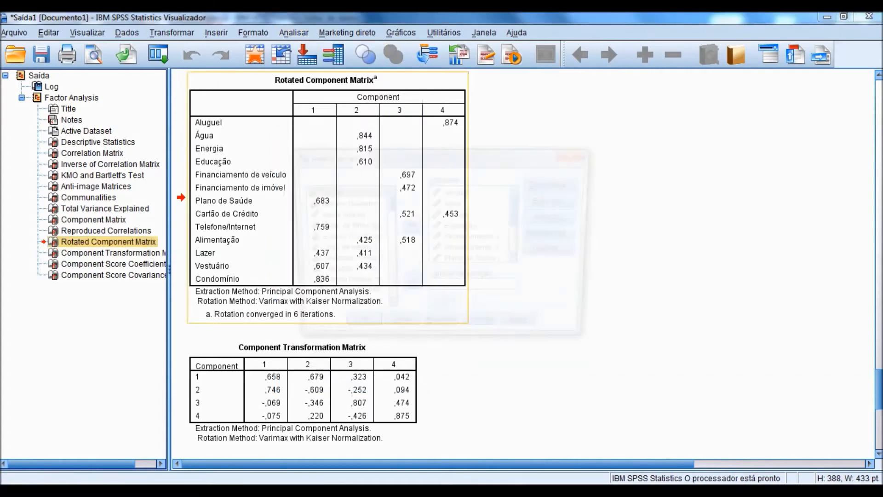
pyautogui.click(557, 234)
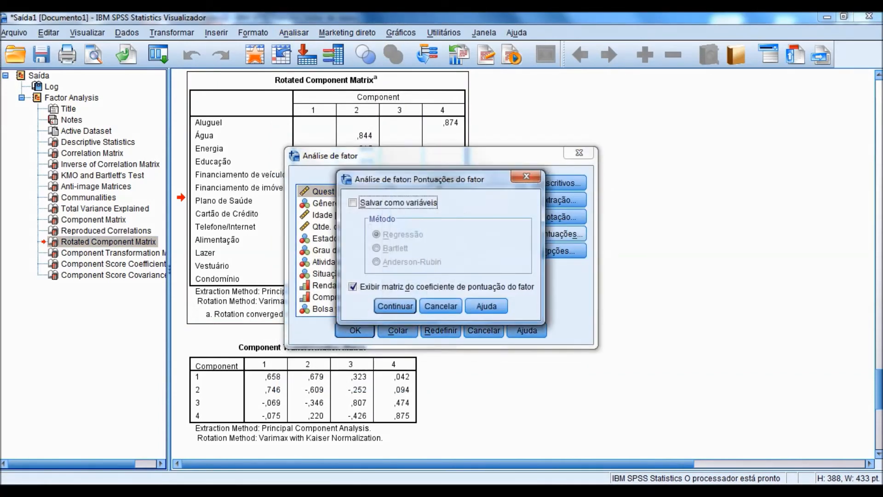
pyautogui.click(394, 305)
pyautogui.click(558, 216)
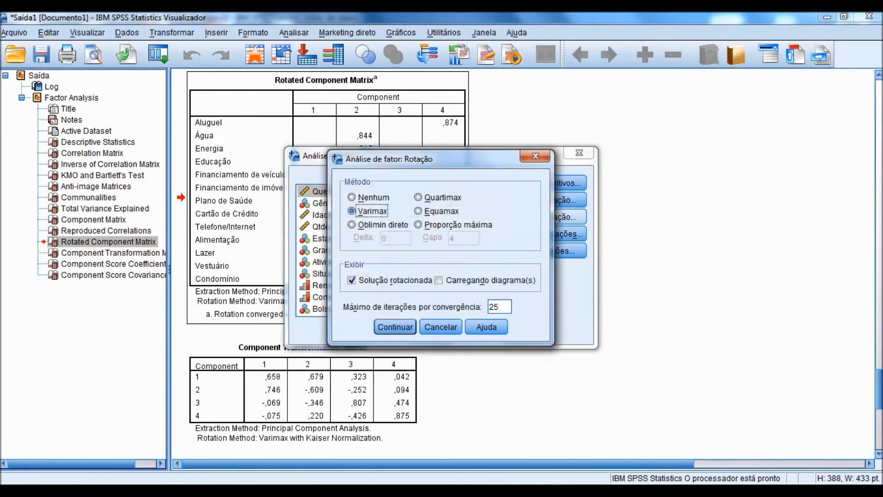
pyautogui.click(535, 156)
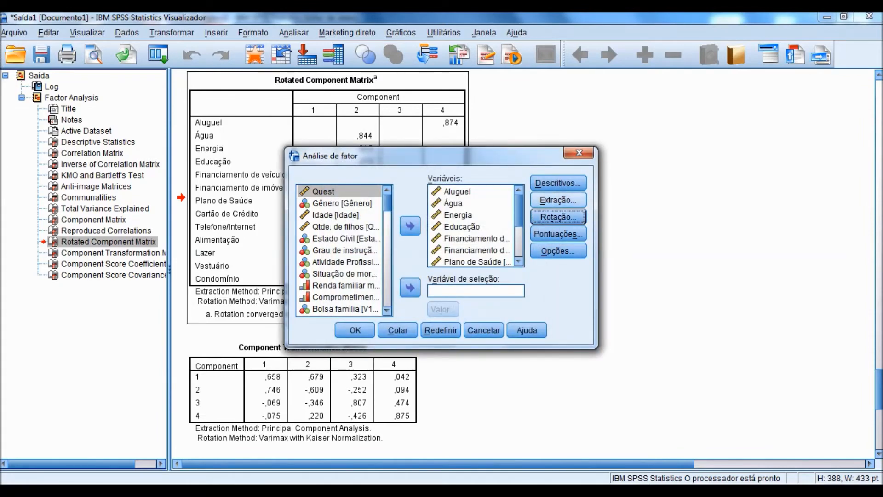
pyautogui.click(558, 251)
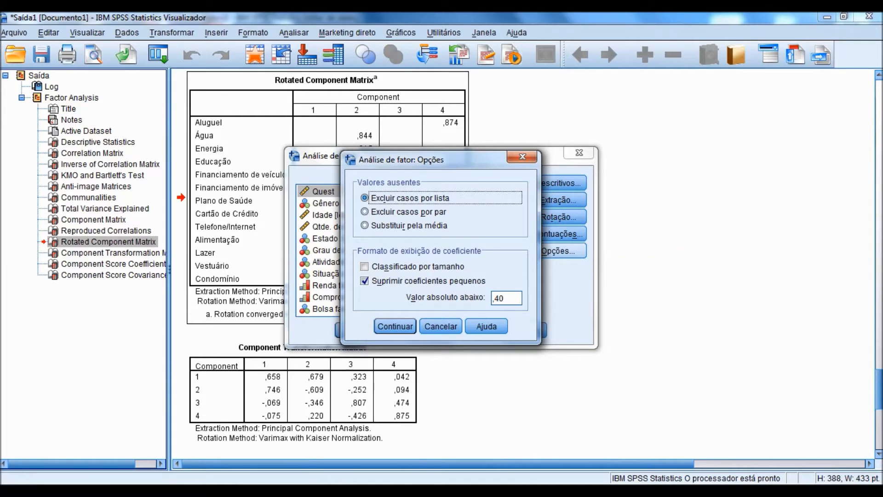
pyautogui.click(522, 157)
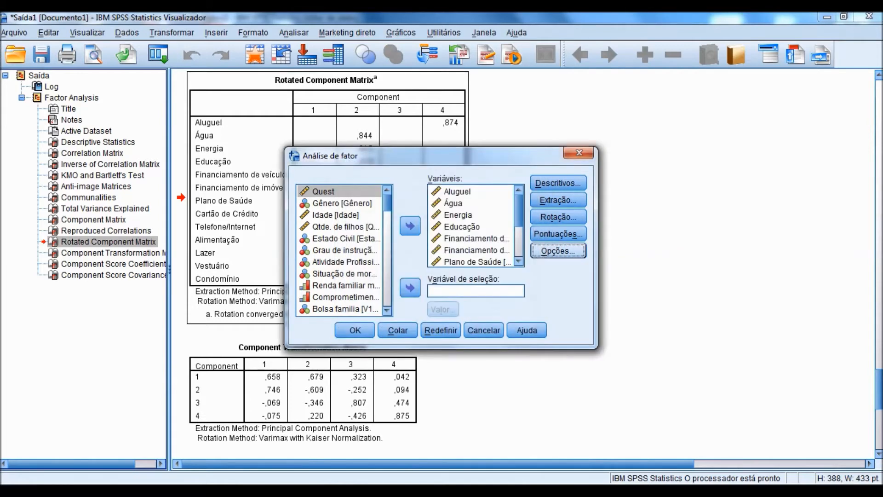
pyautogui.click(579, 153)
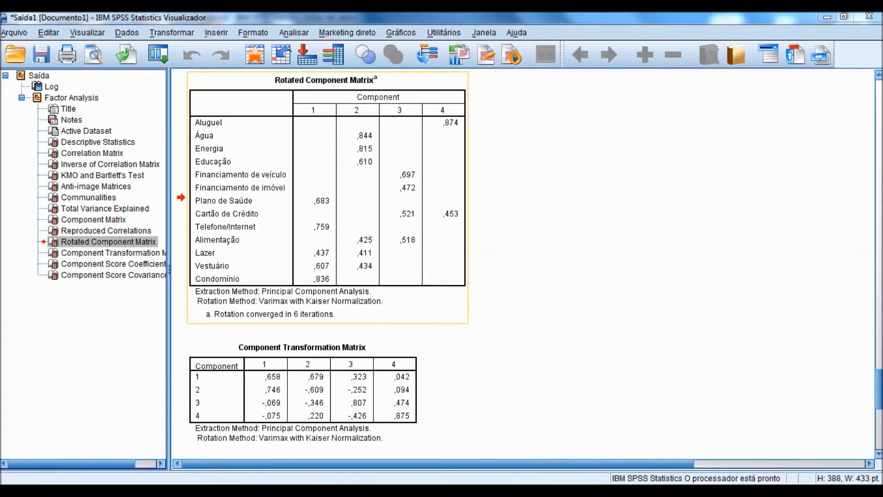
# Step: Switch to the questionnaire PDF in Adobe Acrobat Reader, read question 12 with its expense items and payment scale, and return to the SPSS output
pyautogui.hotkey('alt', 'Tab')
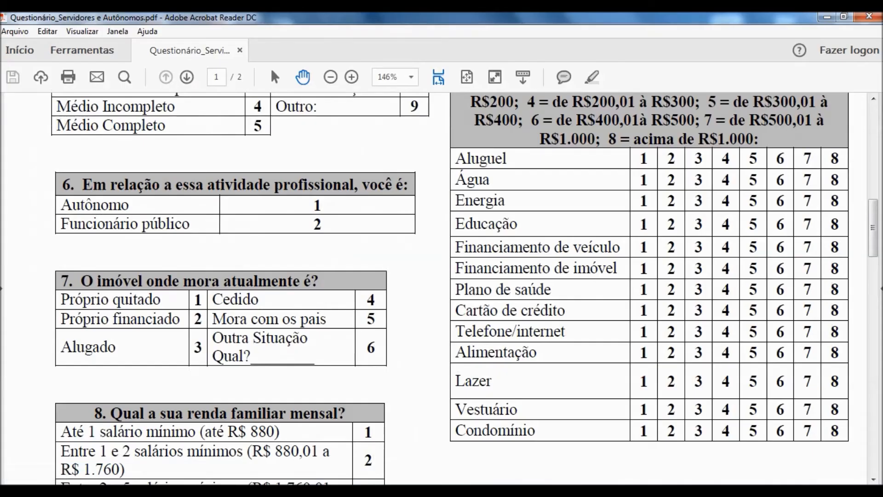
pyautogui.scroll(3, 460, 286)
pyautogui.scroll(-1, 460, 285)
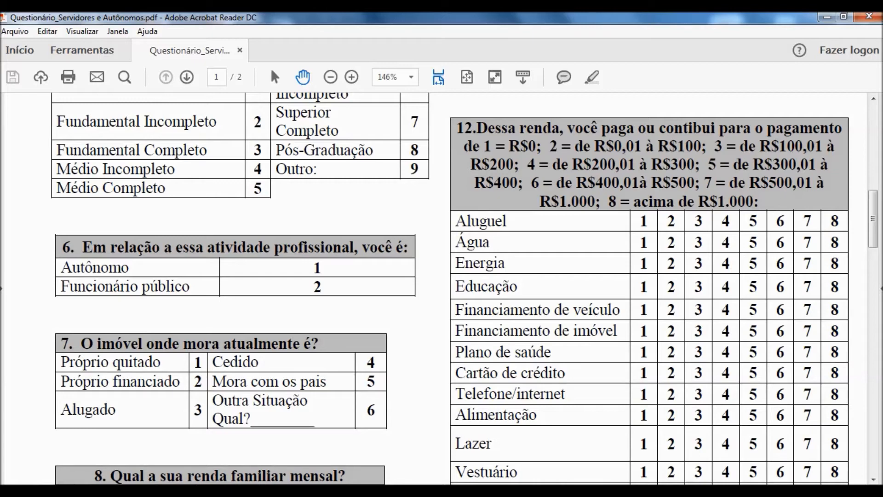
pyautogui.scroll(-2, 465, 287)
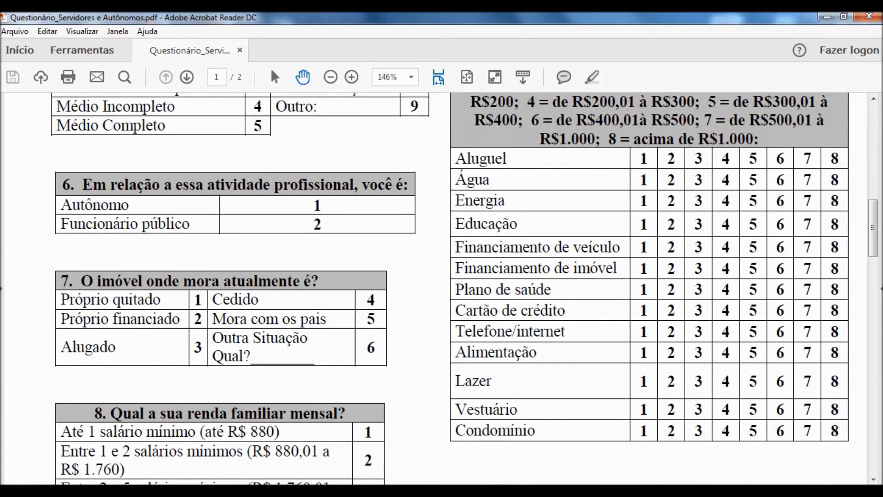
pyautogui.moveTo(176, 490)
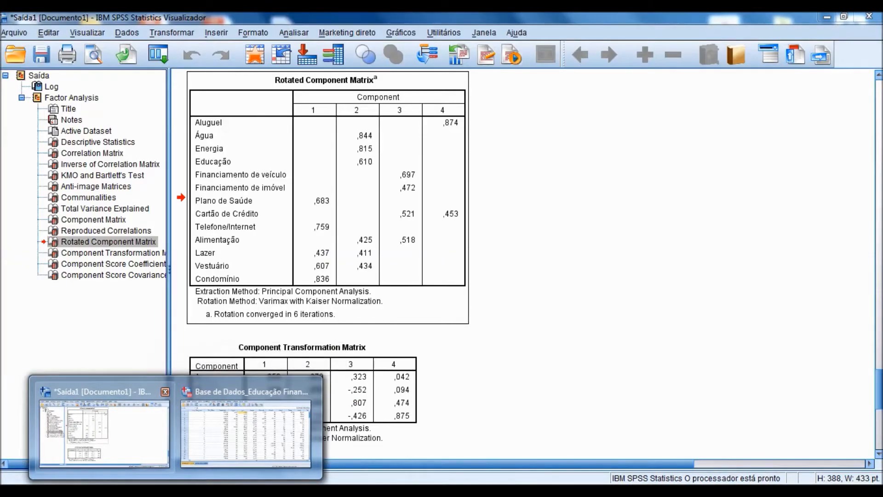
pyautogui.click(104, 433)
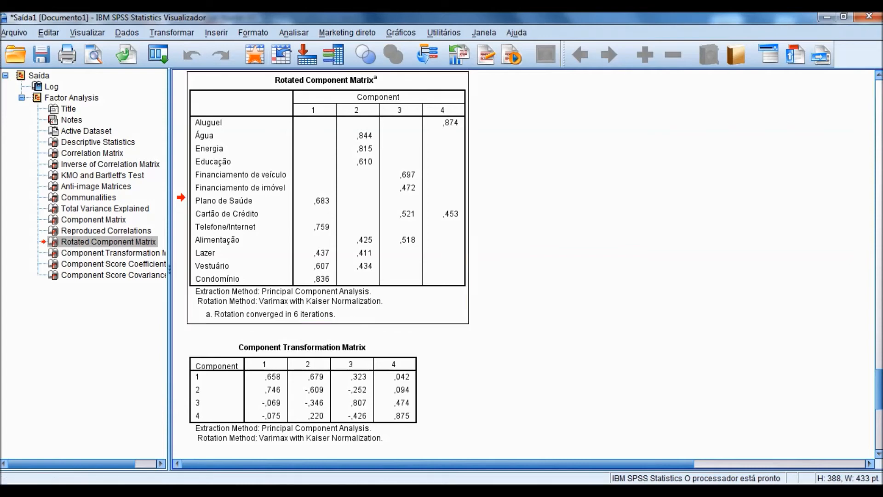
# Step: Check the anti-image correlation matrix, and in the factor analysis setup remove Aluguel from the variables and add it back at the end
pyautogui.click(95, 186)
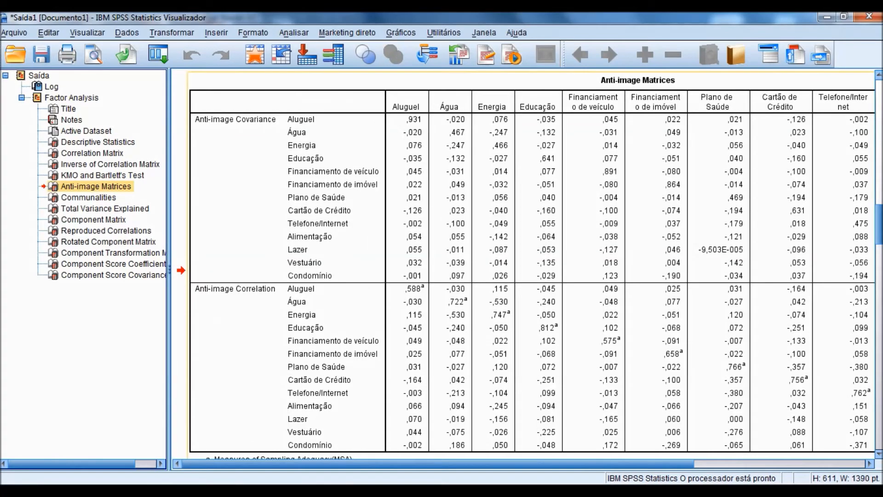
pyautogui.scroll(-3, 523, 265)
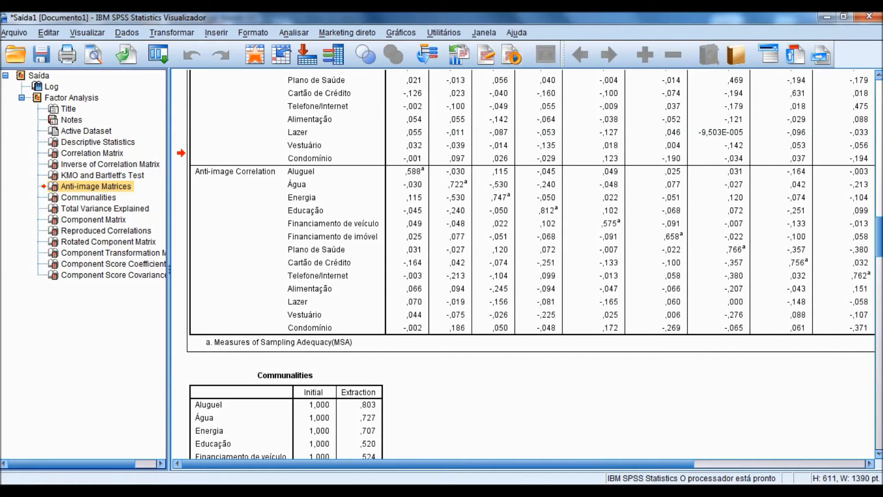
pyautogui.click(293, 32)
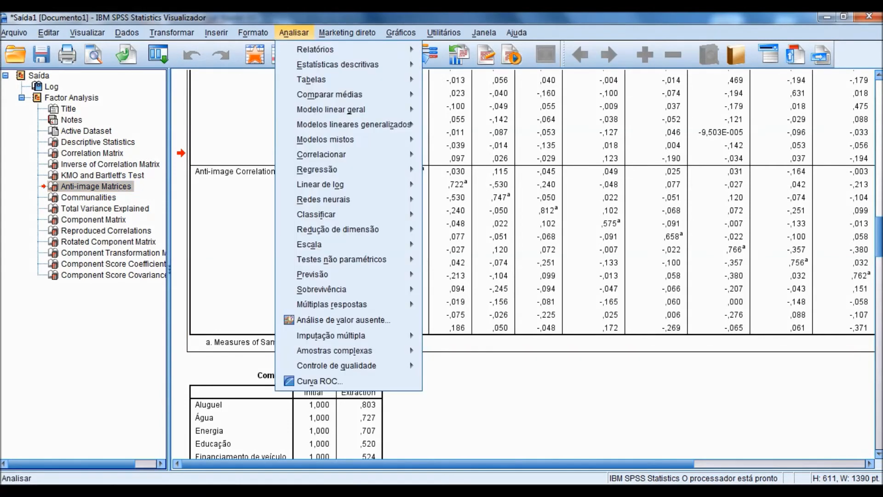
pyautogui.moveTo(322, 244)
pyautogui.moveTo(337, 229)
pyautogui.click(465, 231)
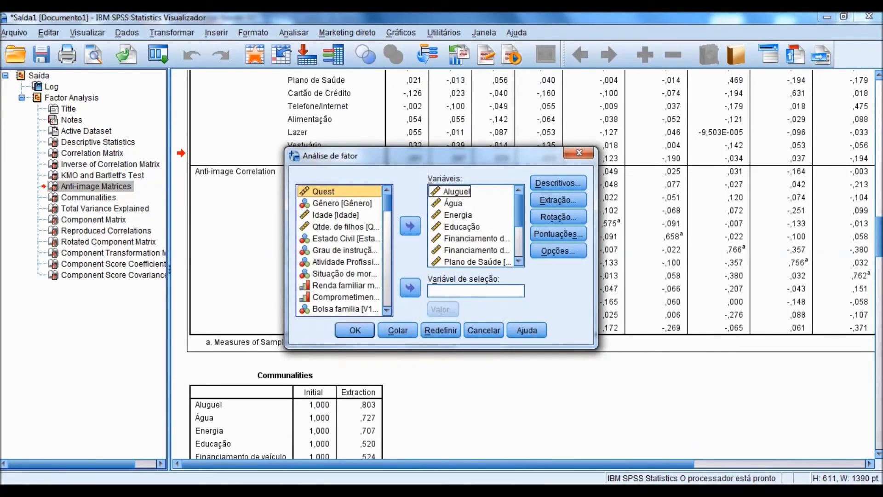
pyautogui.click(457, 191)
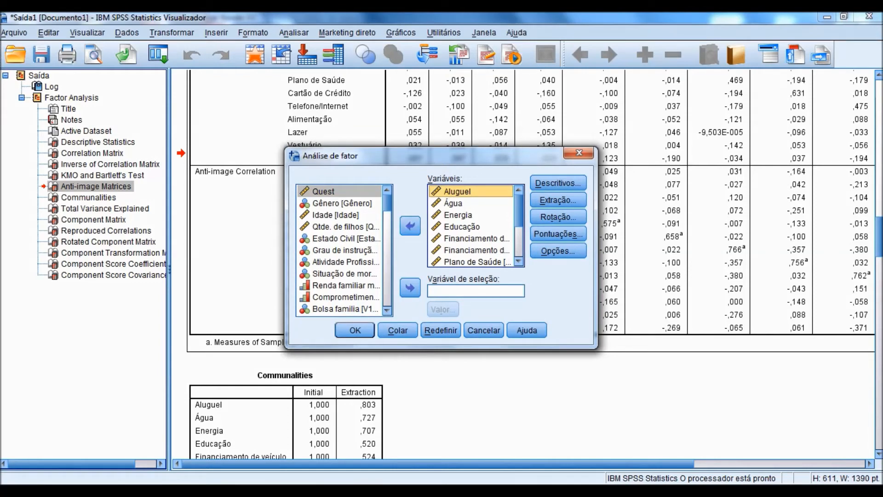
pyautogui.click(410, 225)
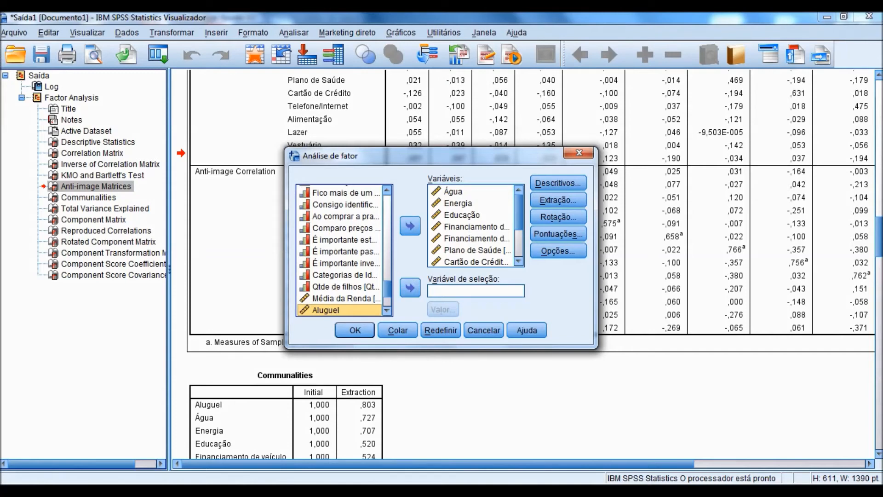
pyautogui.click(410, 225)
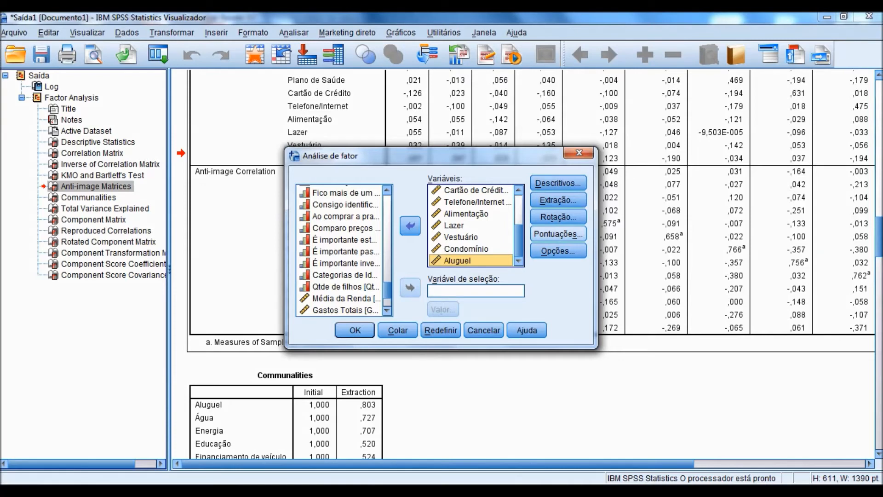
pyautogui.click(558, 233)
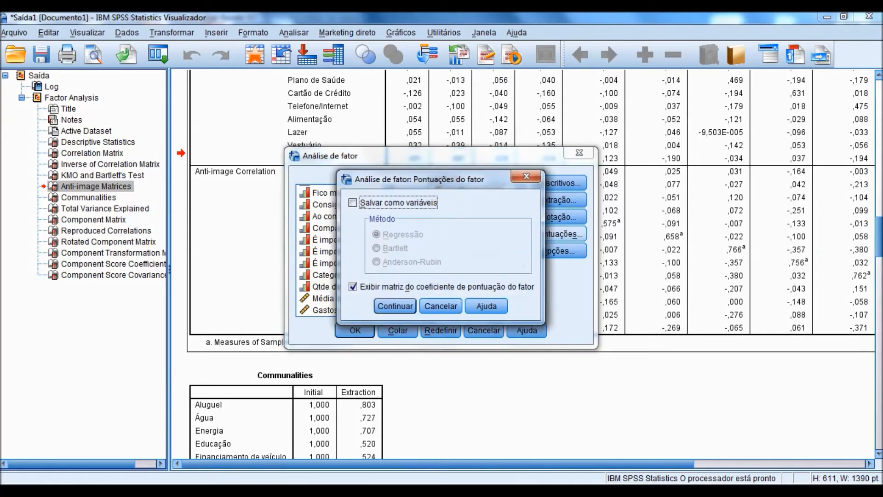
pyautogui.press('space')
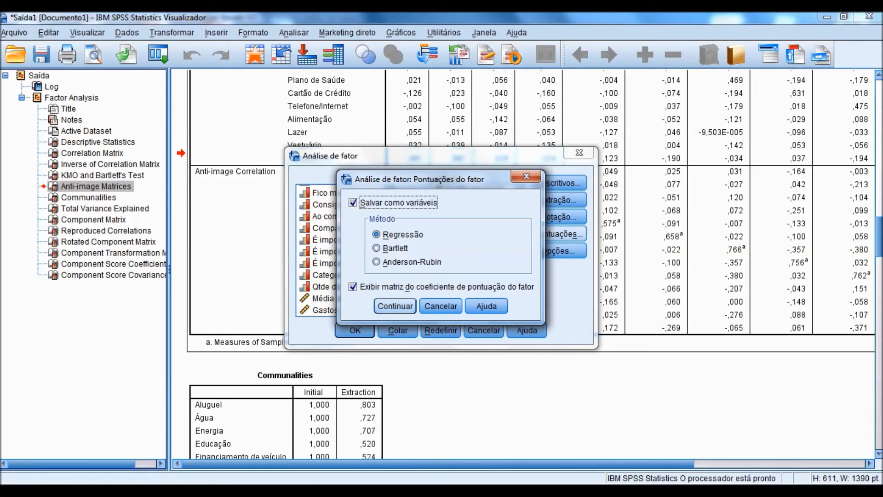
pyautogui.click(525, 176)
# Step: Save the factor scores as variables with the Regression method and run the factor analysis again
pyautogui.click(558, 233)
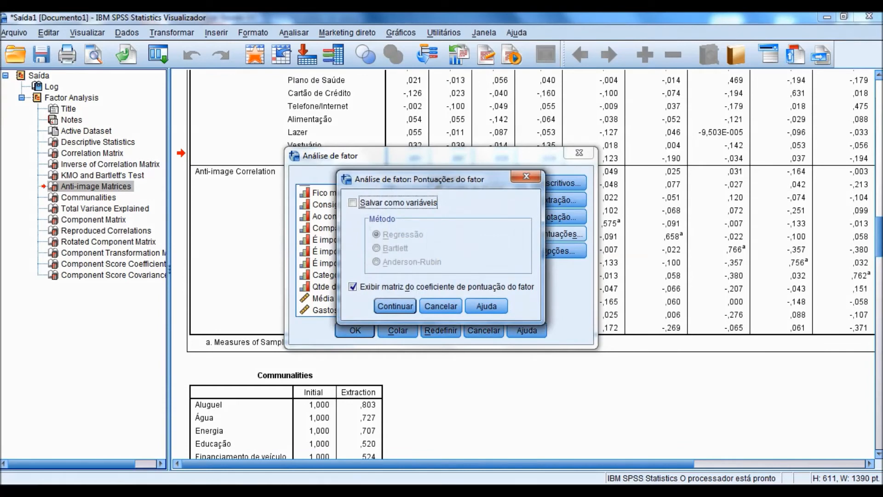
pyautogui.click(352, 202)
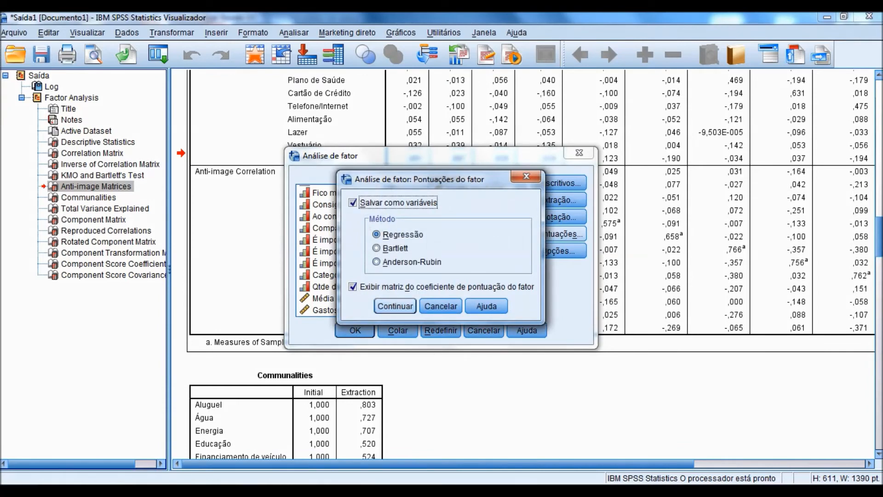
pyautogui.click(395, 305)
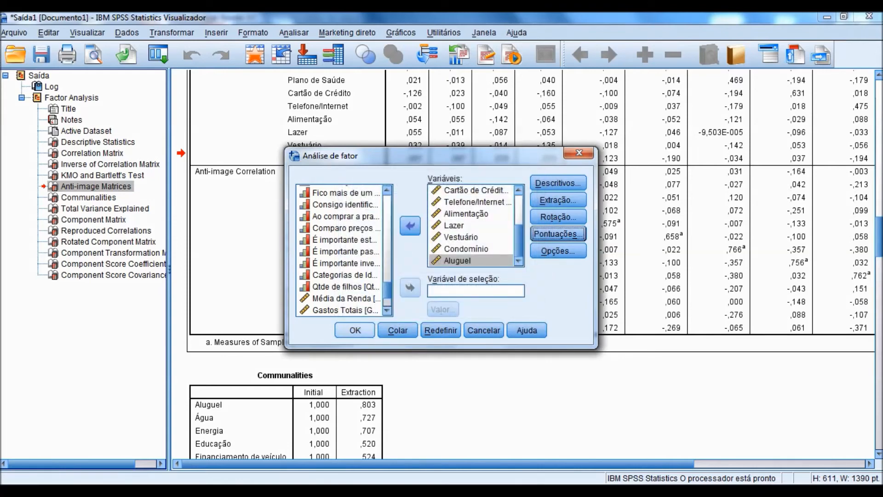
pyautogui.click(355, 330)
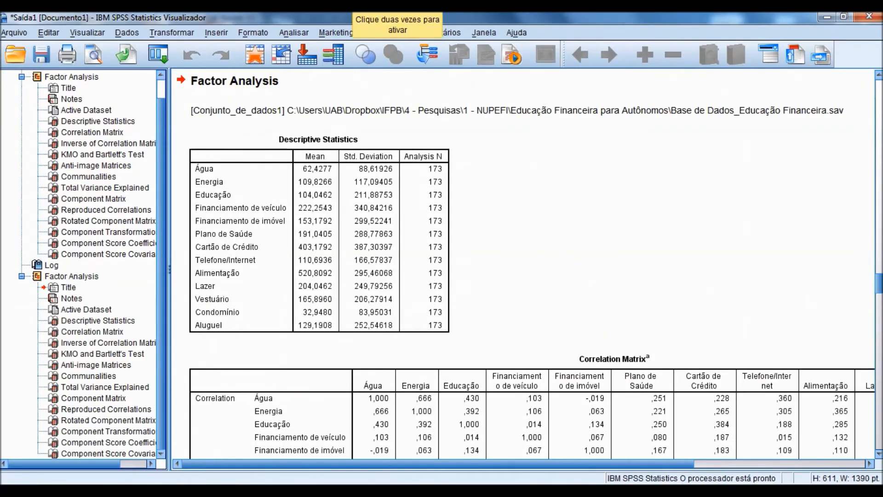
# Step: Review the KMO and Bartlett's Test and Total Variance Explained tables of the second factor analysis
pyautogui.click(102, 354)
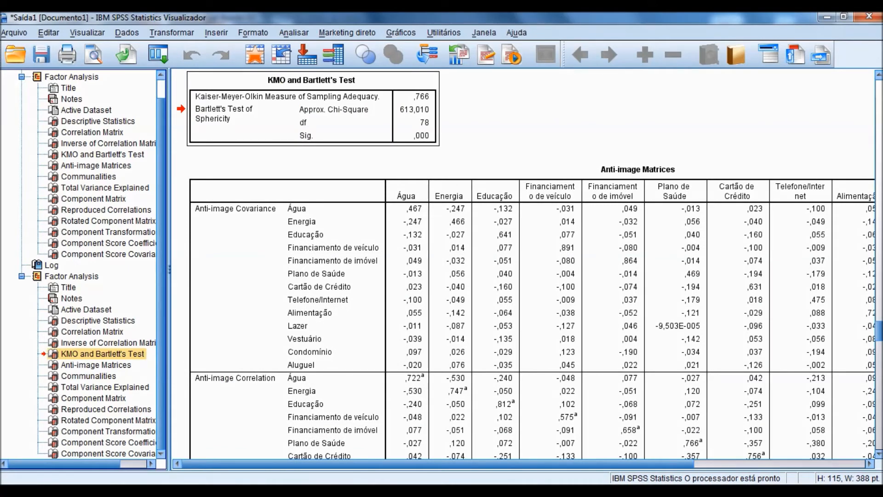
pyautogui.click(104, 386)
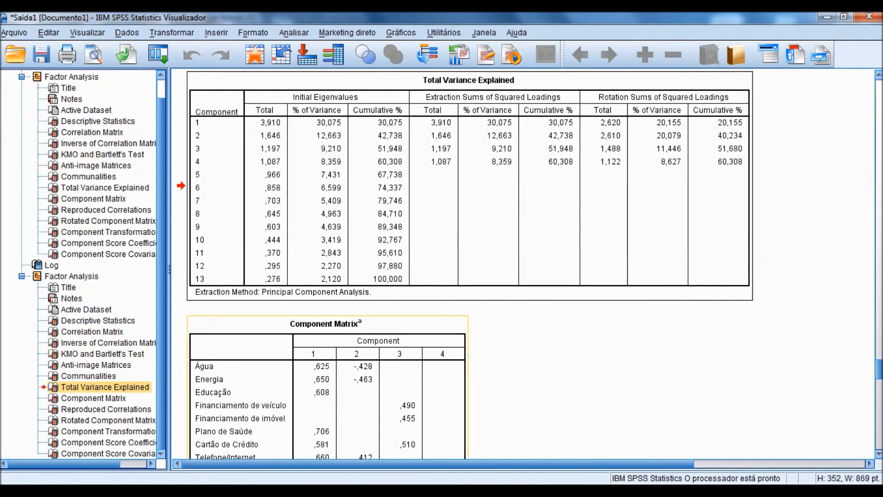
# Step: Switch to the data editor's variable view and widen the label column so the labels of FAC1_1 to FAC4_1 are fully readable
pyautogui.moveTo(176, 491)
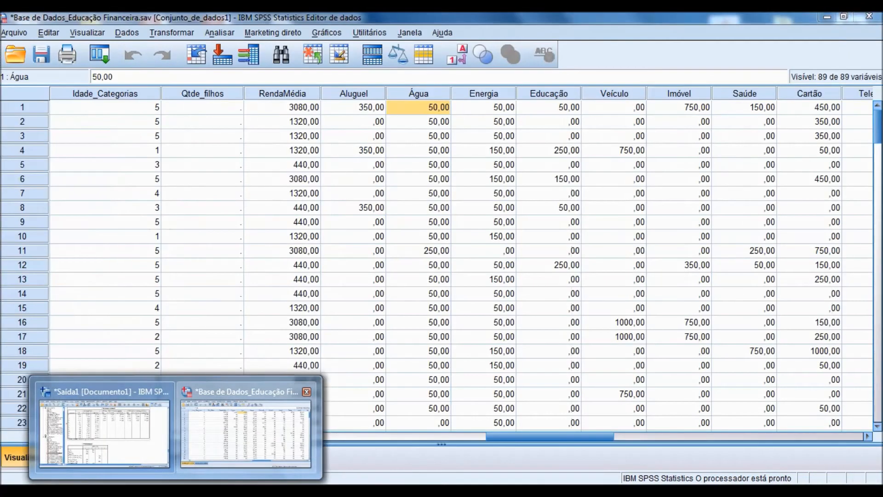
pyautogui.click(245, 433)
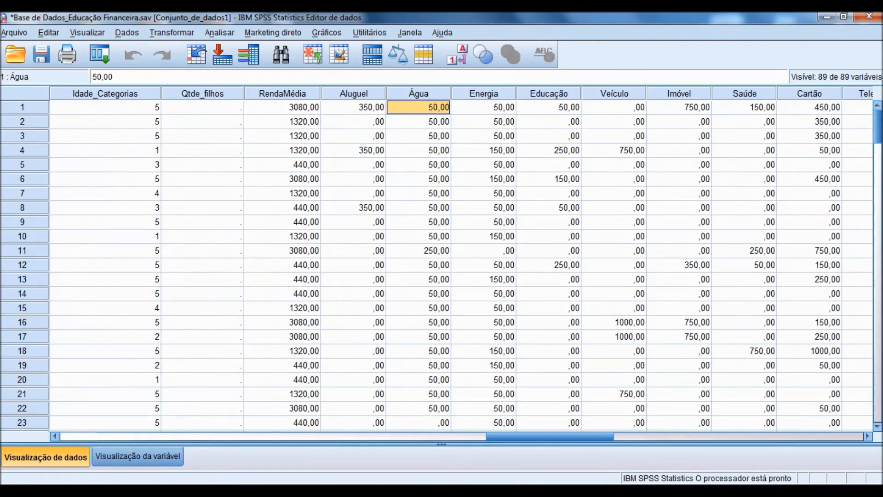
pyautogui.click(138, 456)
pyautogui.scroll(-4, 368, 253)
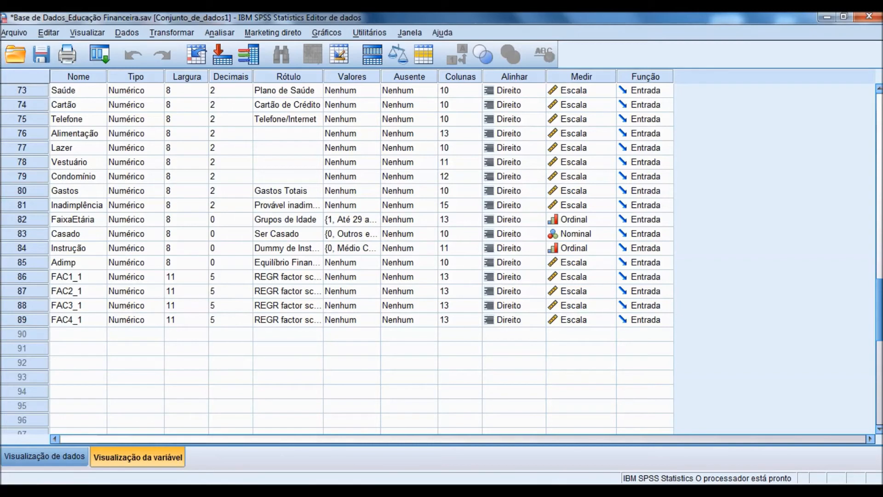
pyautogui.moveTo(323, 76); pyautogui.dragTo(394, 77)
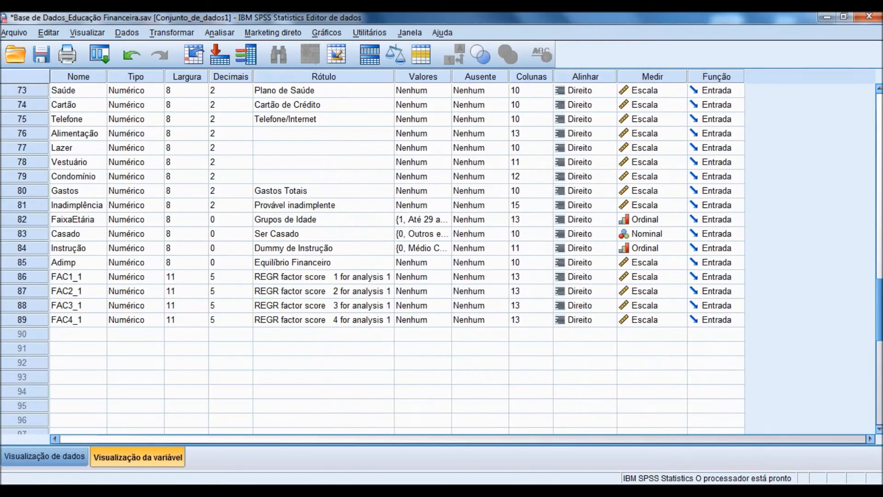
# Step: Label the factor score variable FAC1_1 as "Gastos Opcionais" and FAC2_1 as "Gastos Essenciais"
pyautogui.click(323, 276)
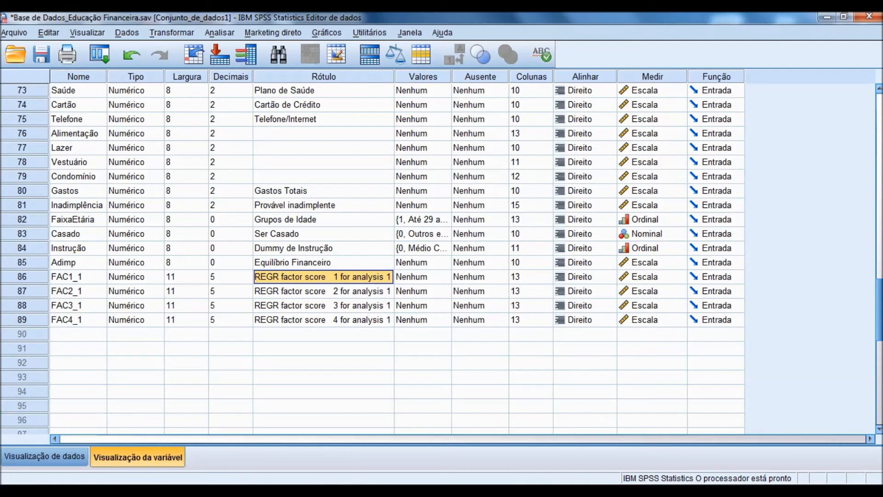
pyautogui.write('G')
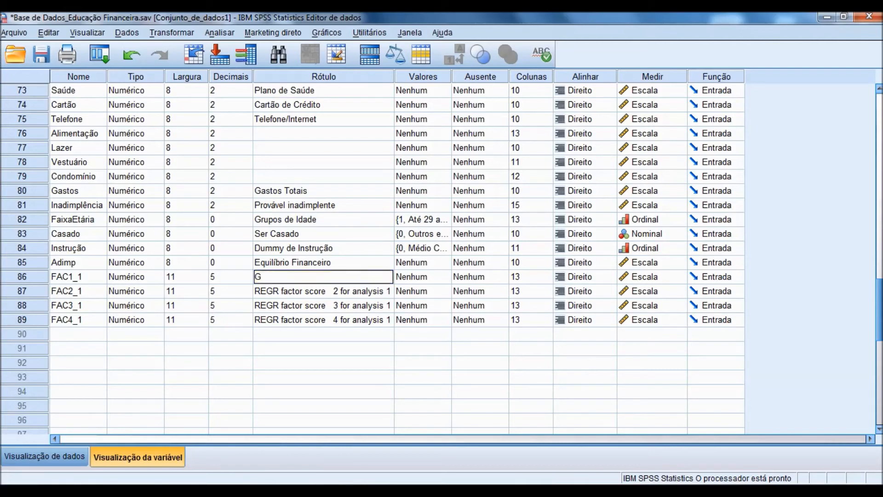
pyautogui.write('astos Opcionais')
pyautogui.press('Return')
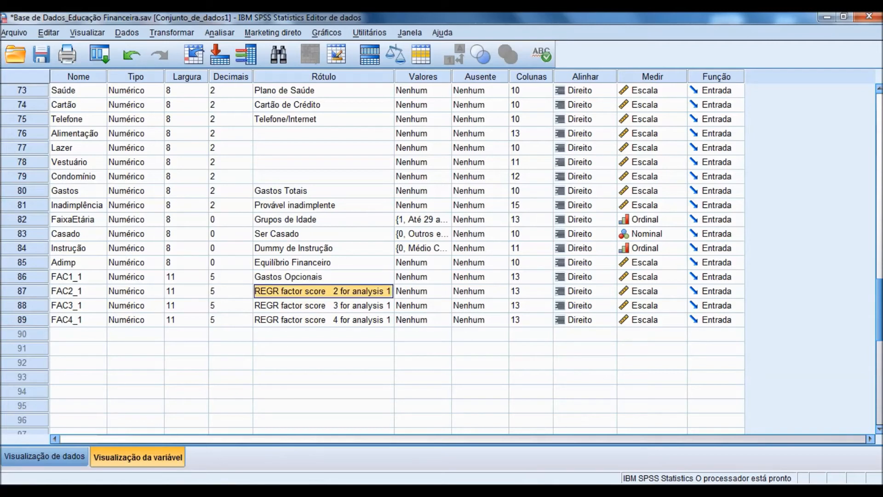
pyautogui.write('Gastos')
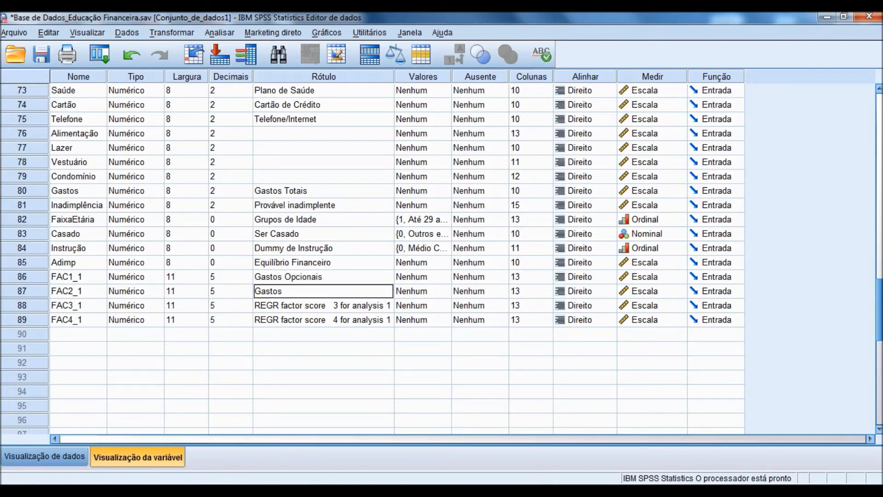
pyautogui.write(' Essenciais')
pyautogui.press('Return')
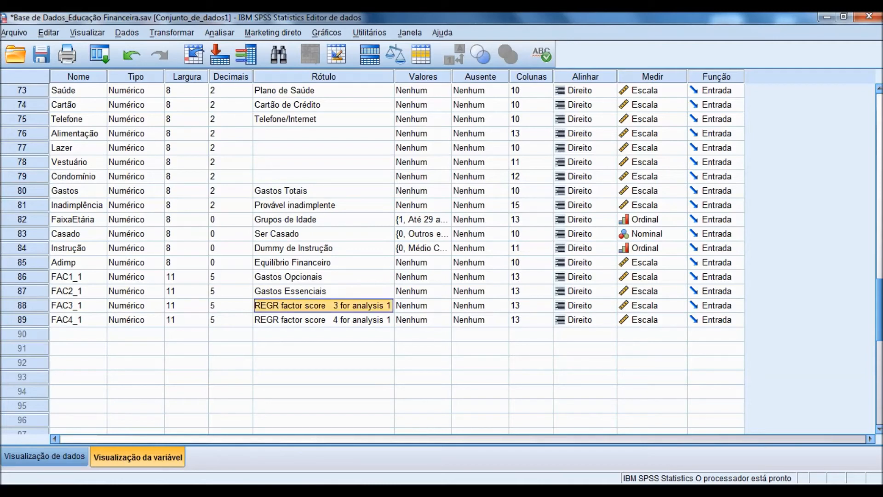
# Step: Label the factor score variable FAC3_1 as "Crédito/Alimentação" and FAC4_1 as "Aluguel"
pyautogui.write('Crédit')
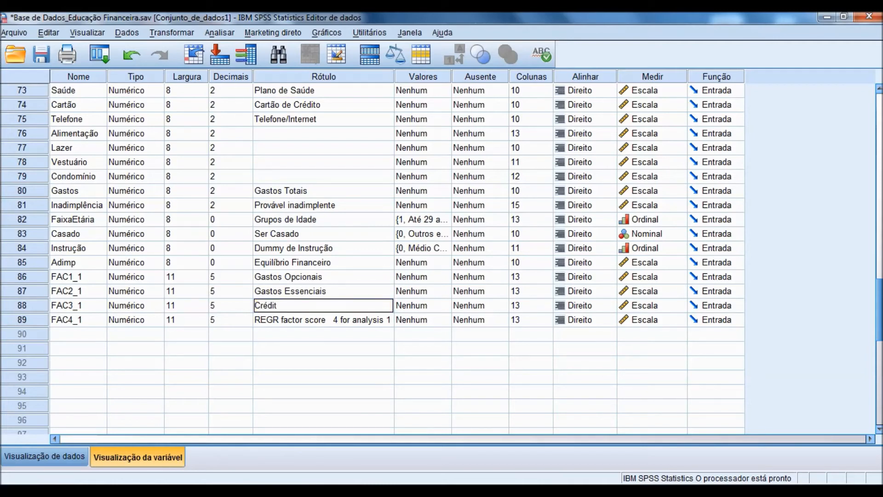
pyautogui.write('o/Alimentação')
pyautogui.press('Return')
pyautogui.write('Alu')
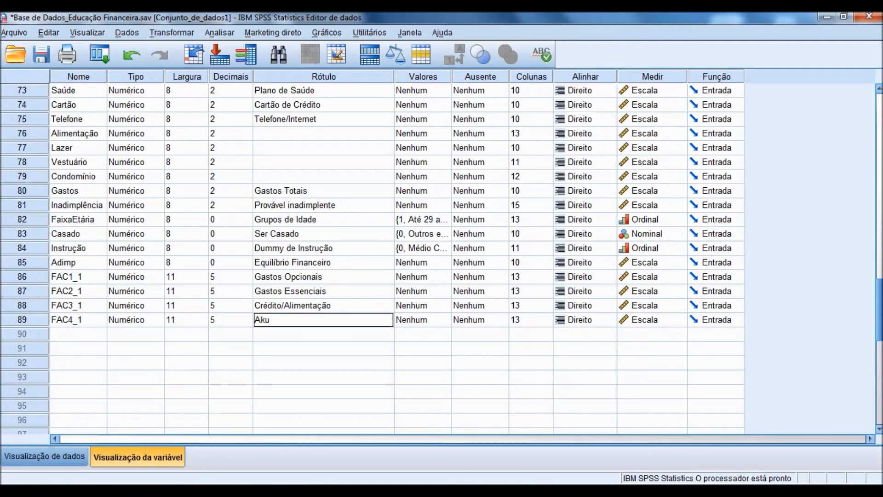
pyautogui.press('BackSpace')
pyautogui.press('BackSpace')
pyautogui.write('luguel')
pyautogui.press('Return')
pyautogui.click(323, 320)
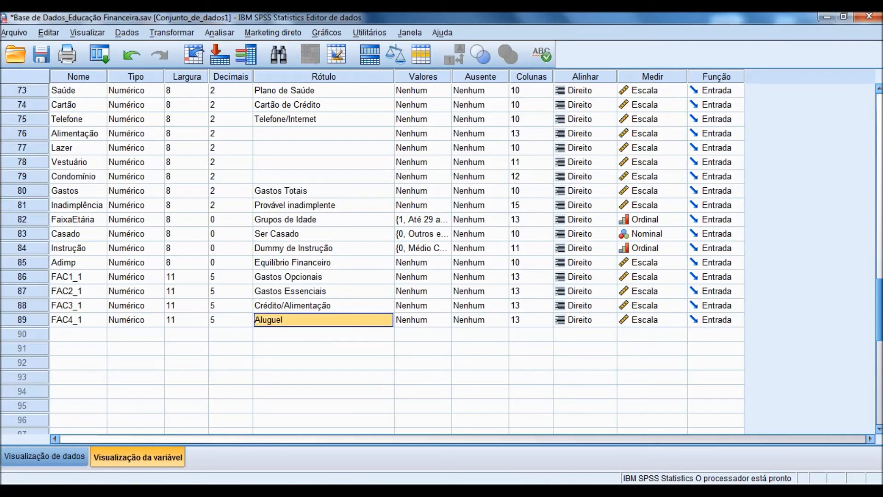
# Step: Look through the variable list from the first variable, Quest, to the expense variables and the four labelled factor scores
pyautogui.press('Left')
pyautogui.press('Left')
pyautogui.press('Left')
pyautogui.press('Left')
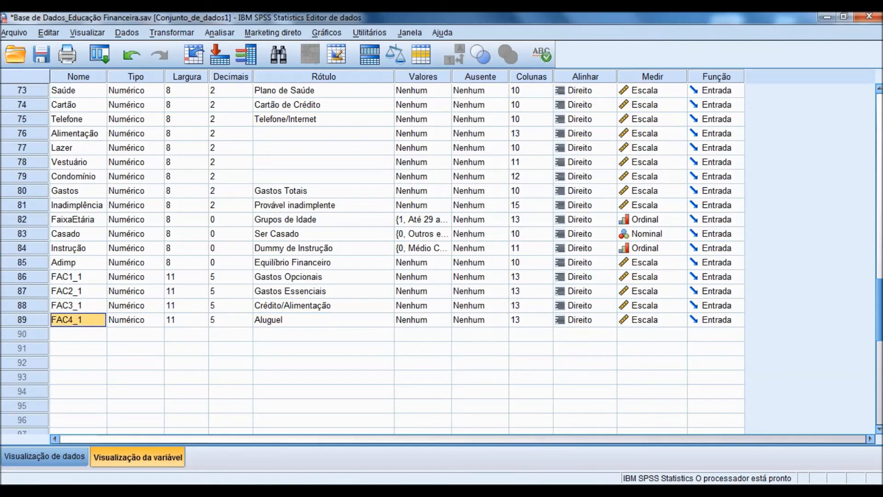
pyautogui.scroll(20, 442, 258)
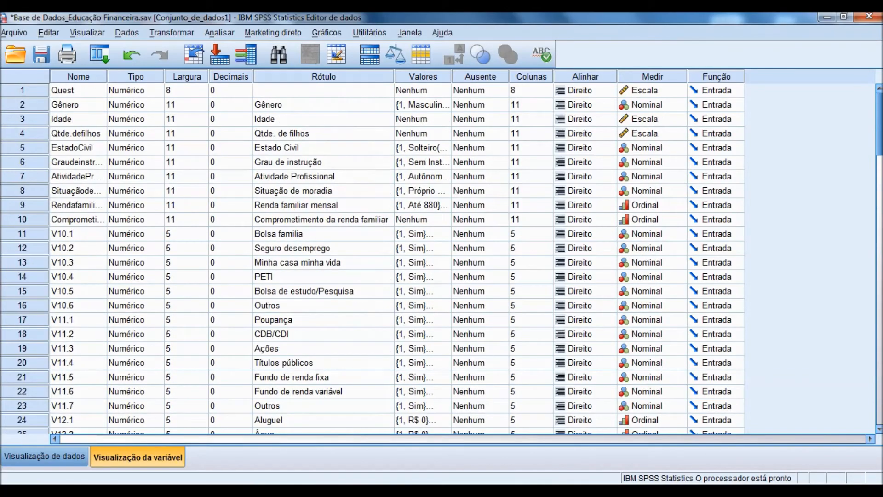
pyautogui.scroll(-17, 441, 257)
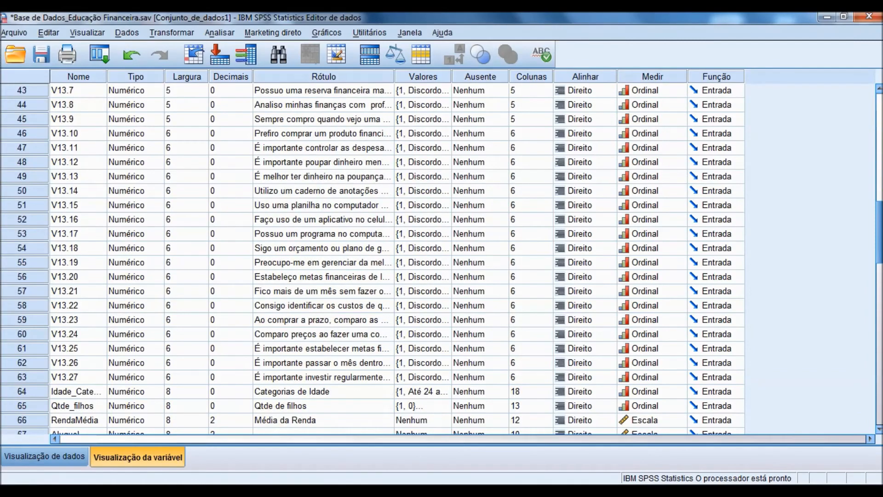
pyautogui.scroll(-5, 441, 258)
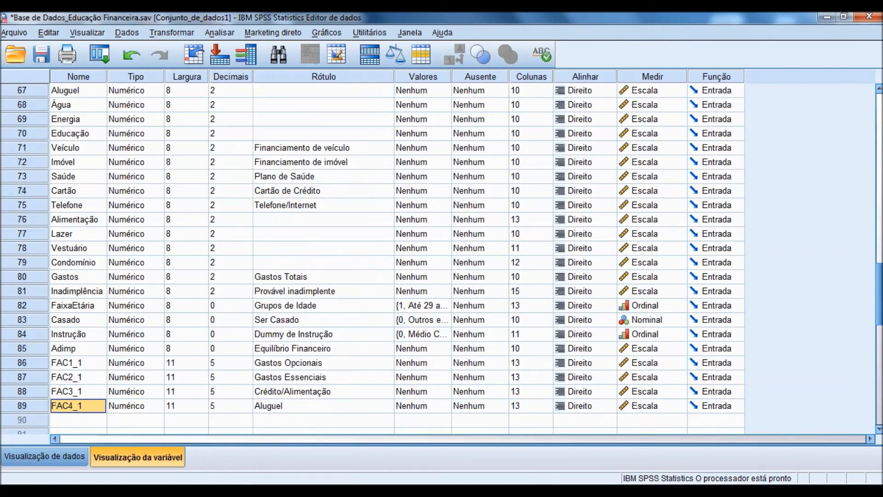
# Step: Switch to the data view and go from the expense columns, starting at Aluguel, to the FAC1_1 to FAC4_1 score columns
pyautogui.hotkey('ctrl', 't')
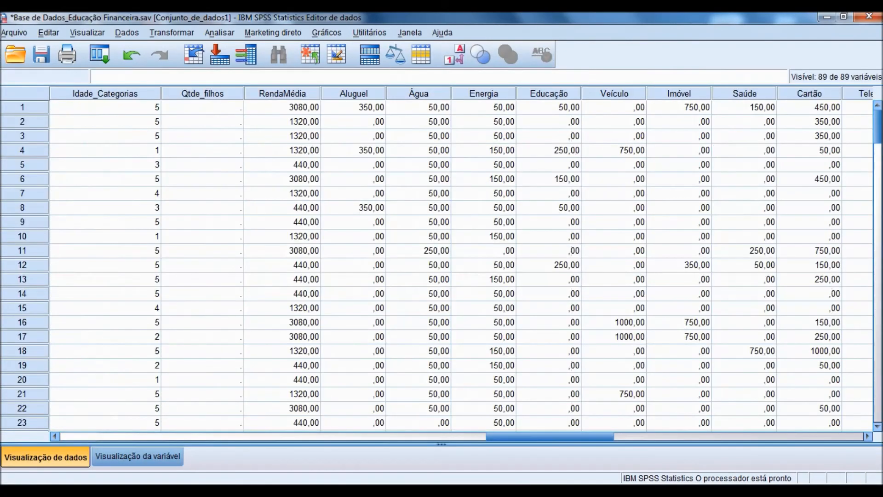
pyautogui.click(353, 107)
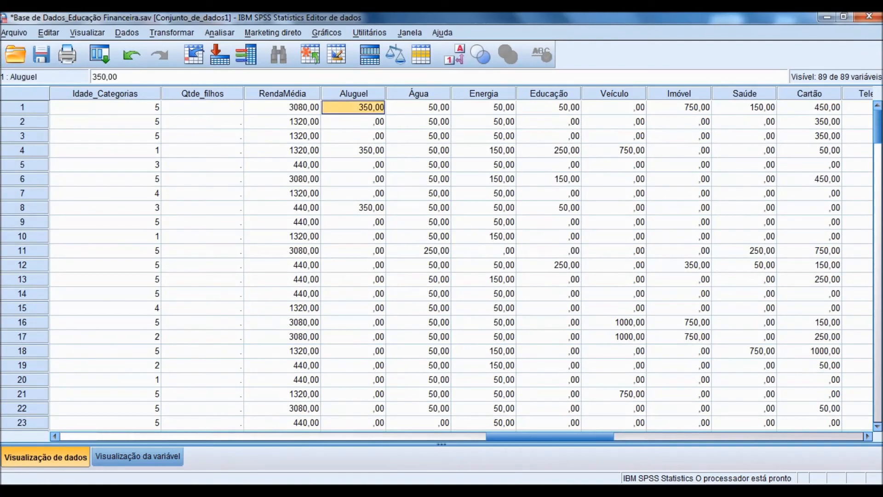
pyautogui.press('Right')
pyautogui.press('Right')
pyautogui.press('Right')
pyautogui.press('Right')
pyautogui.press('Right')
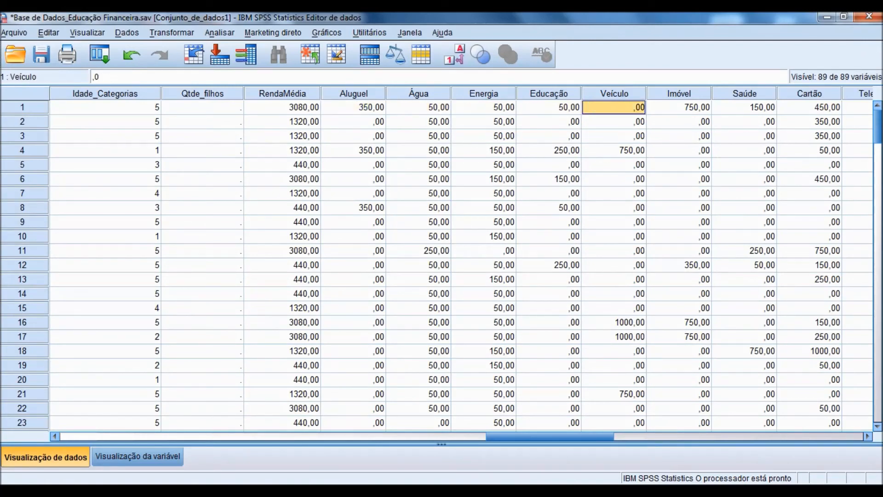
pyautogui.hotkey('ctrl', 'Right')
pyautogui.press('Left')
pyautogui.press('Left')
pyautogui.press('Left')
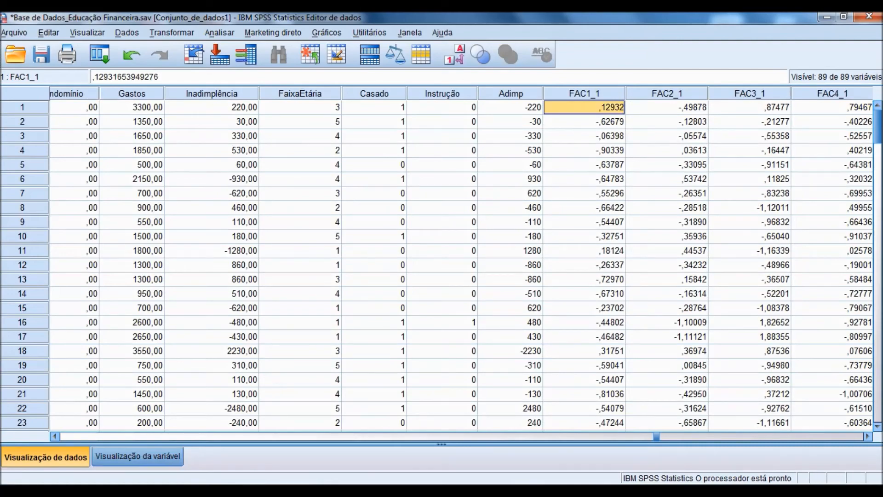
# Step: Go back to the variable view and check the labels of FAC1_1 to FAC4_1 one after another
pyautogui.hotkey('ctrl', 't')
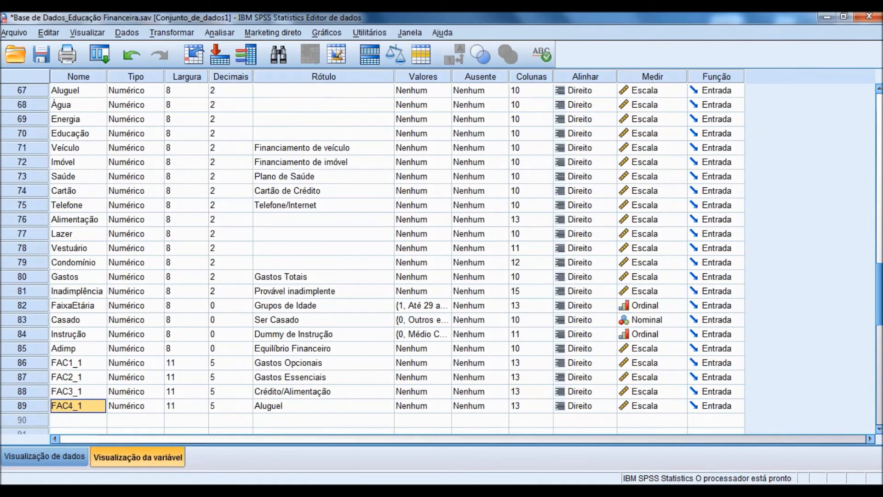
pyautogui.click(323, 363)
pyautogui.press('Down')
pyautogui.press('Down')
pyautogui.press('Down')
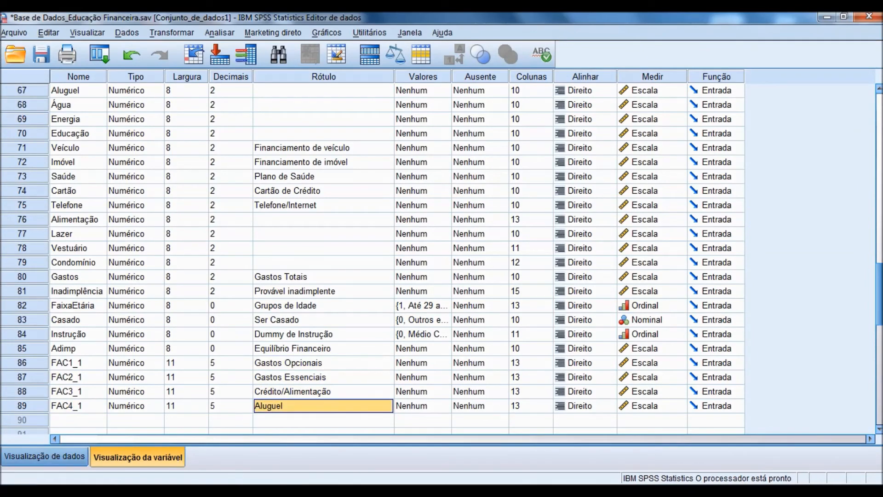
# Step: Return to the data view and review the first case's original expense columns between Condomínio and Aluguel
pyautogui.hotkey('ctrl', 't')
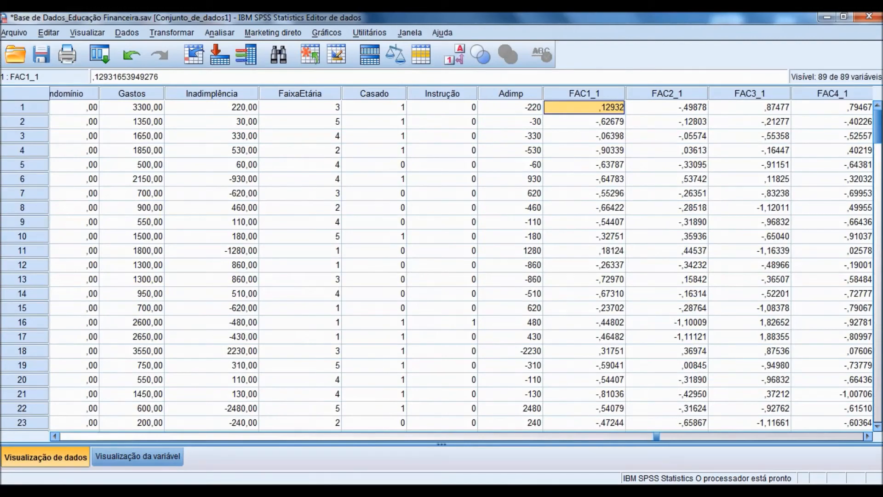
pyautogui.press('Left')
pyautogui.press('Left')
pyautogui.press('Left')
pyautogui.press('Left')
pyautogui.press('Left')
pyautogui.press('Left')
pyautogui.press('Left')
pyautogui.press('Left')
pyautogui.press('Left')
pyautogui.press('Left')
pyautogui.press('Left')
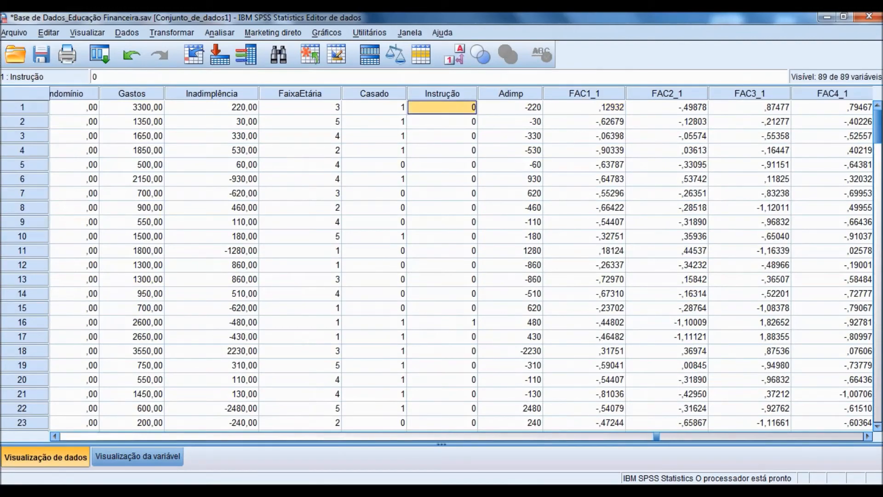
pyautogui.press('Left')
pyautogui.press('Left')
pyautogui.press('Left')
pyautogui.press('Left')
pyautogui.press('Left')
pyautogui.press('Left')
pyautogui.press('Left')
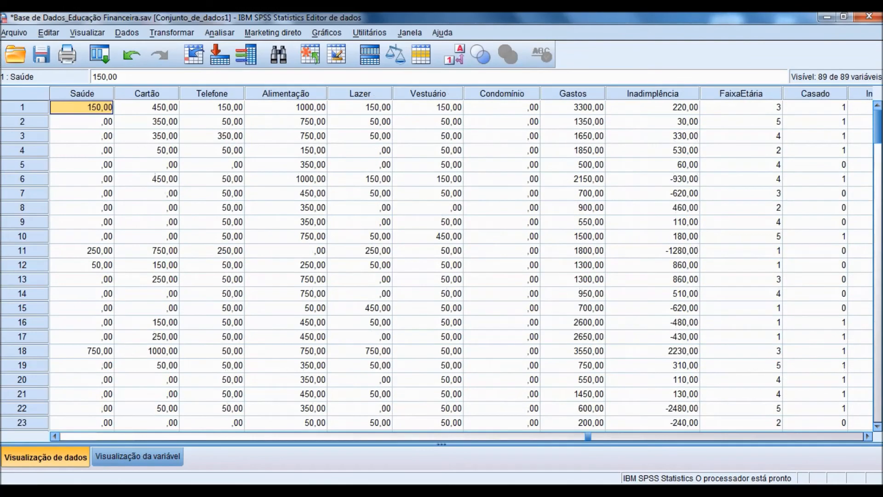
pyautogui.press('Right')
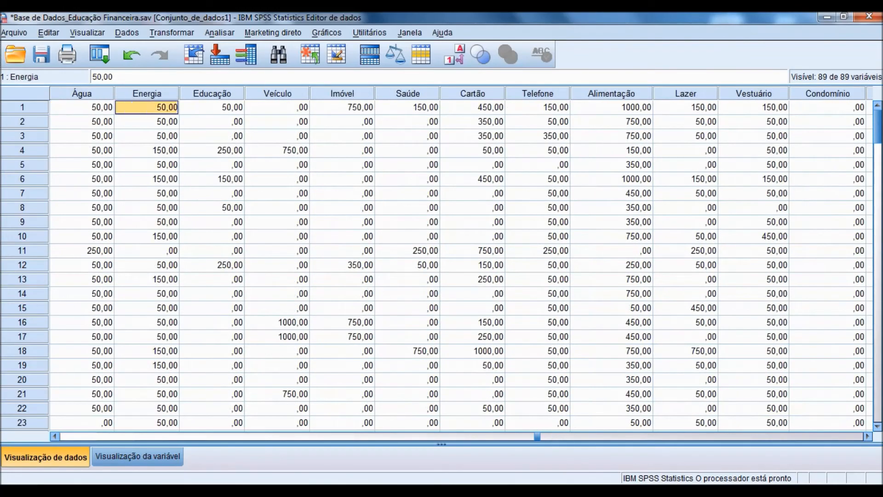
pyautogui.press('Left')
pyautogui.press('Left')
pyautogui.press('Right')
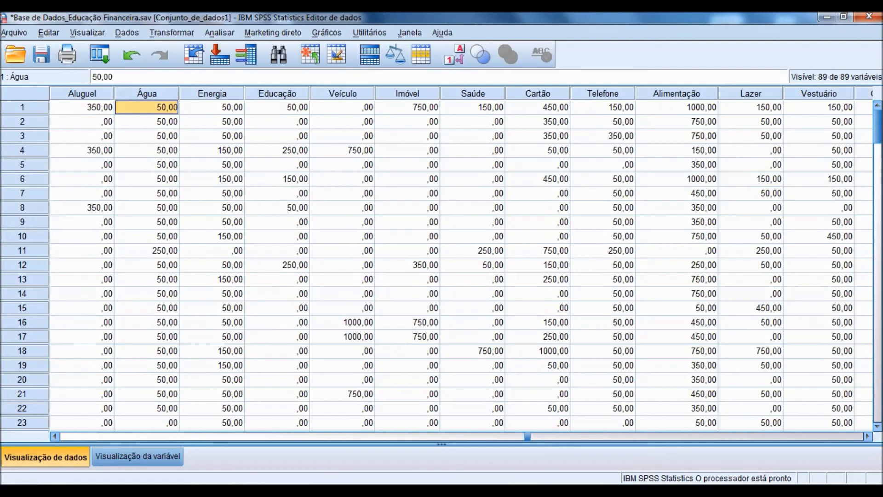
pyautogui.press('Right')
pyautogui.press('Right')
# Step: Go to the factor score columns at the end of the data and examine the first case's FAC1_1 score
pyautogui.press('End')
pyautogui.press('Left')
pyautogui.press('Left')
pyautogui.press('Left')
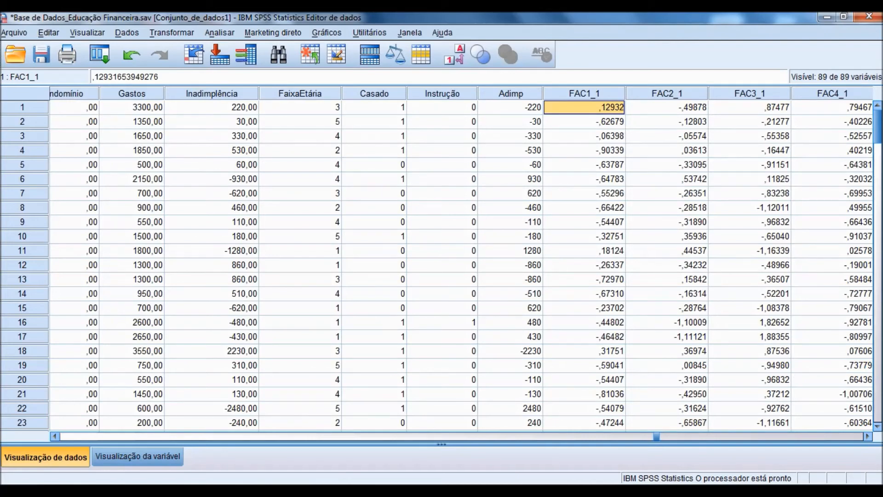
pyautogui.press('Down')
pyautogui.press('Up')
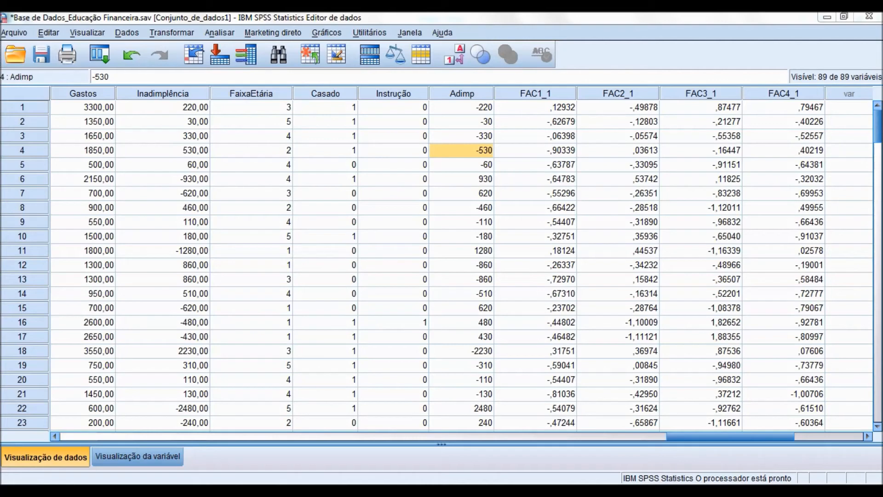
# Step: Match the fourth case's FAC1_1 score to its questionnaire number in the Quest column and return to that score
pyautogui.click(535, 150)
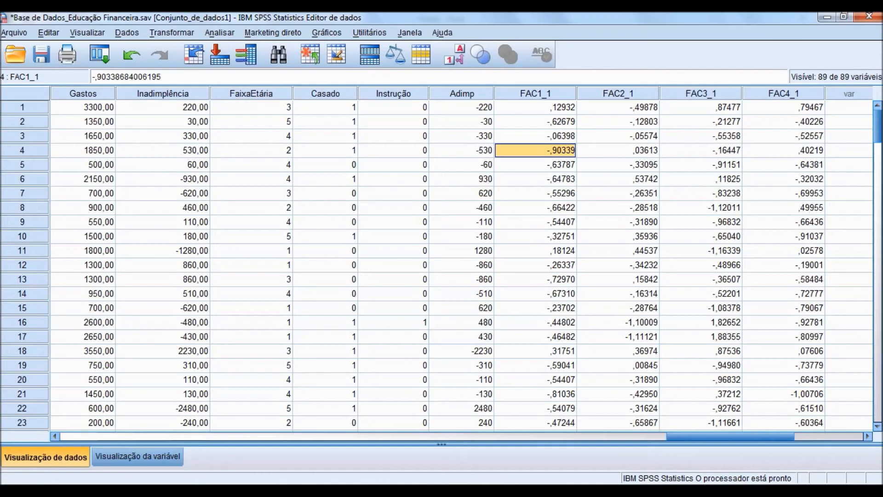
pyautogui.press('Home')
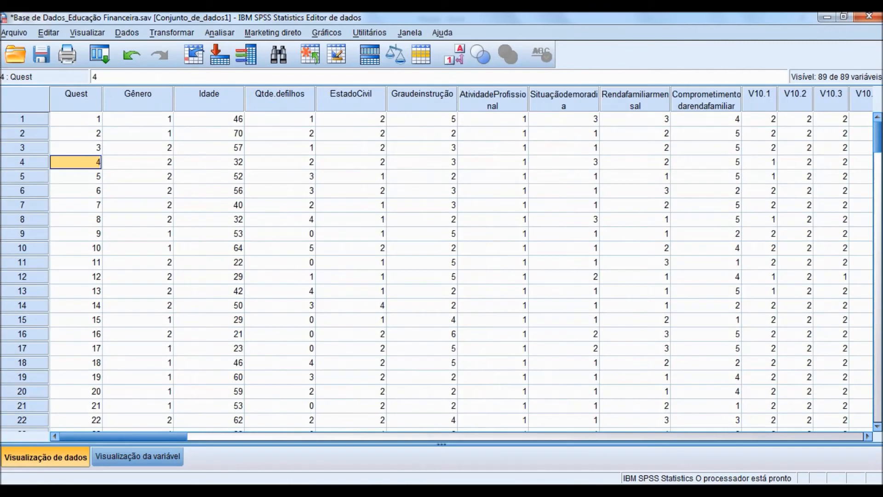
pyautogui.press('Up')
pyautogui.press('Up')
pyautogui.press('Up')
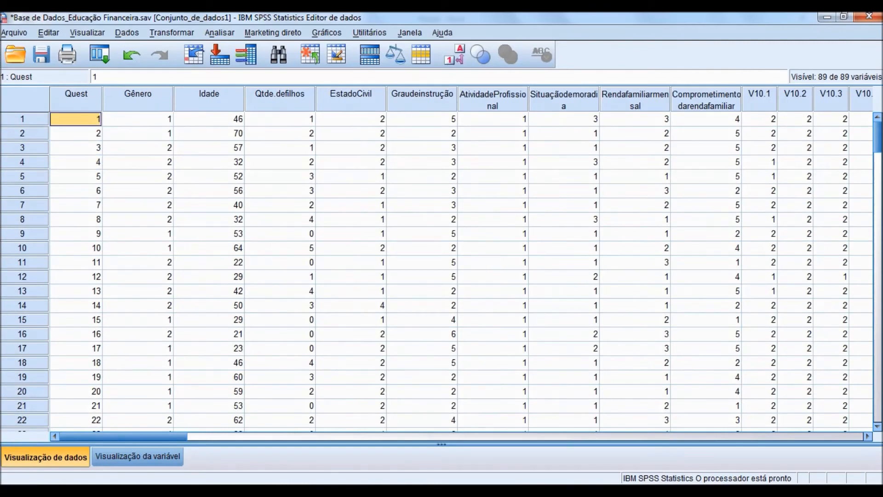
pyautogui.press('Down')
pyautogui.press('Down')
pyautogui.press('Down')
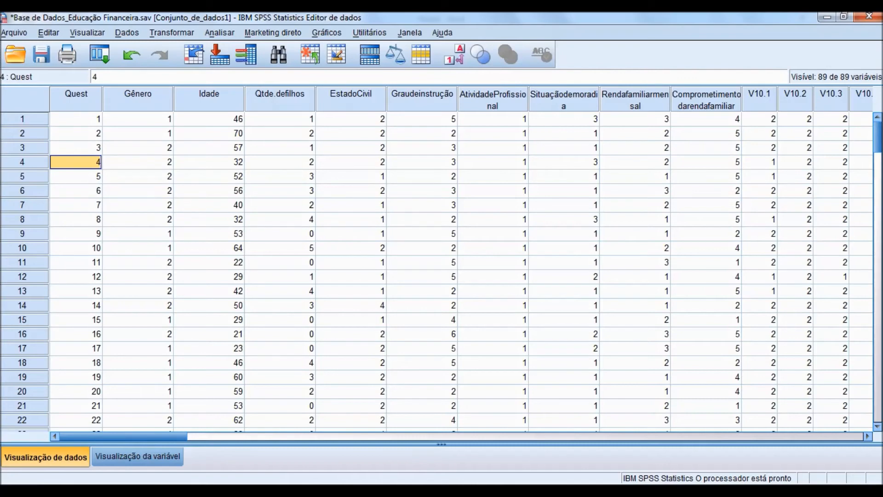
pyautogui.press('End')
pyautogui.press('Left')
pyautogui.press('Left')
pyautogui.press('Left')
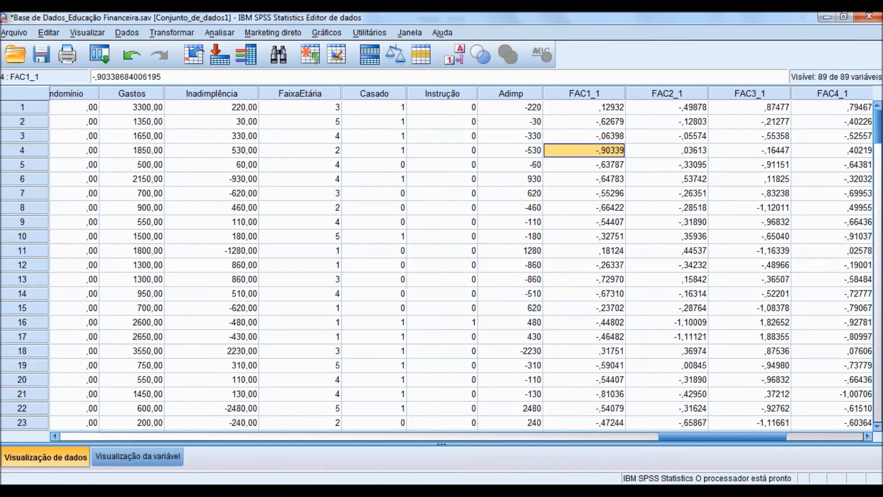
# Step: Examine the fourth case's FAC2_1, FAC3_1 and FAC4_1 factor scores
pyautogui.click(666, 150)
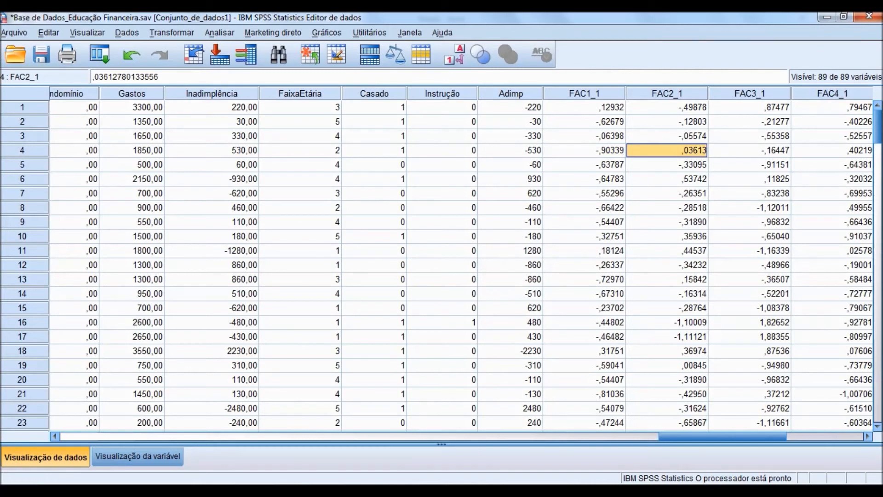
pyautogui.press('Right')
pyautogui.press('Right')
pyautogui.press('Left')
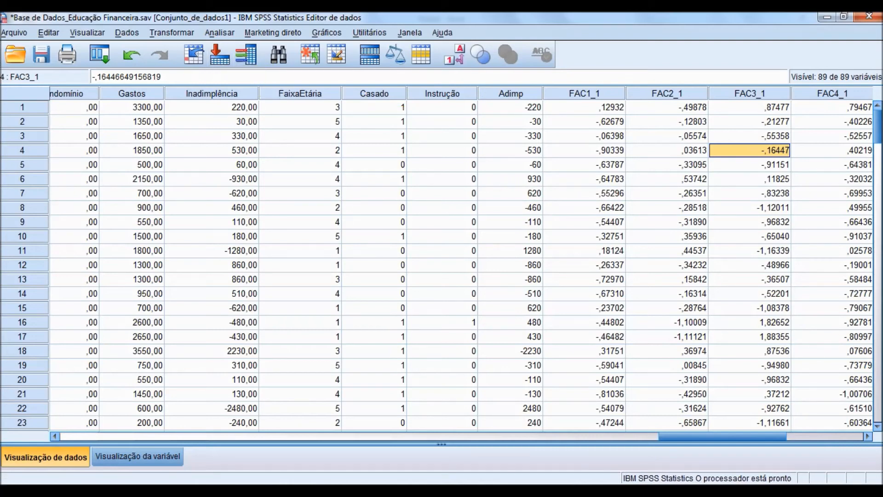
# Step: Start a custom table with the mean of the Gastos Opcionais factor score as its row
pyautogui.hotkey('alt', 'n')
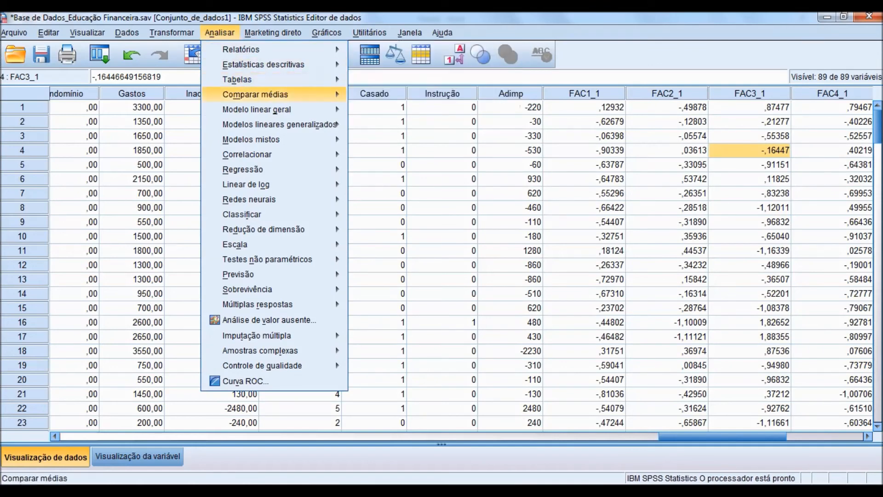
pyautogui.press('Right')
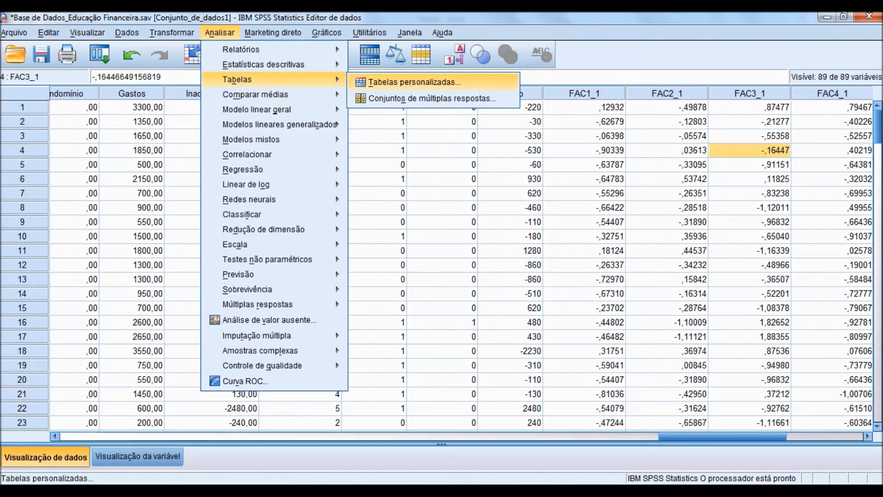
pyautogui.press('Return')
pyautogui.scroll(-15, 253, 225)
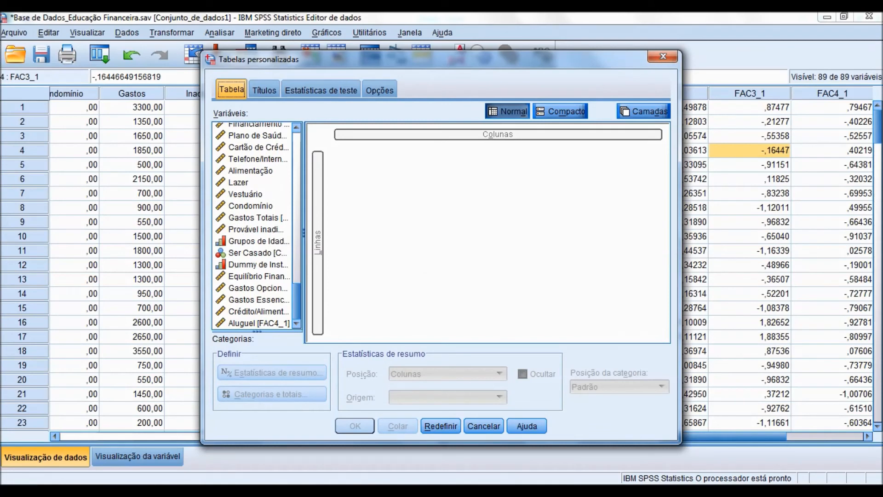
pyautogui.click(252, 287)
pyautogui.moveTo(252, 288); pyautogui.dragTo(359, 243)
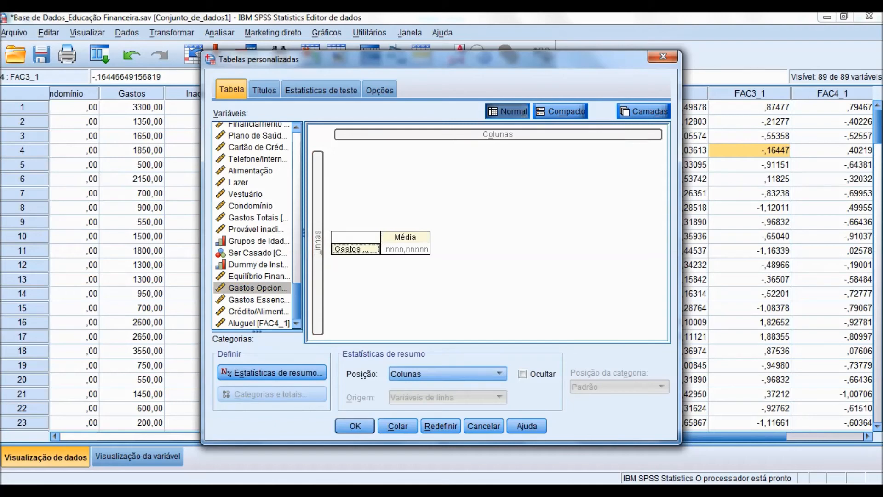
# Step: Consult the questionnaire PDF for the professional activity question and return to the custom table setup in SPSS
pyautogui.hotkey('alt', 'Tab')
pyautogui.scroll(1, 441, 288)
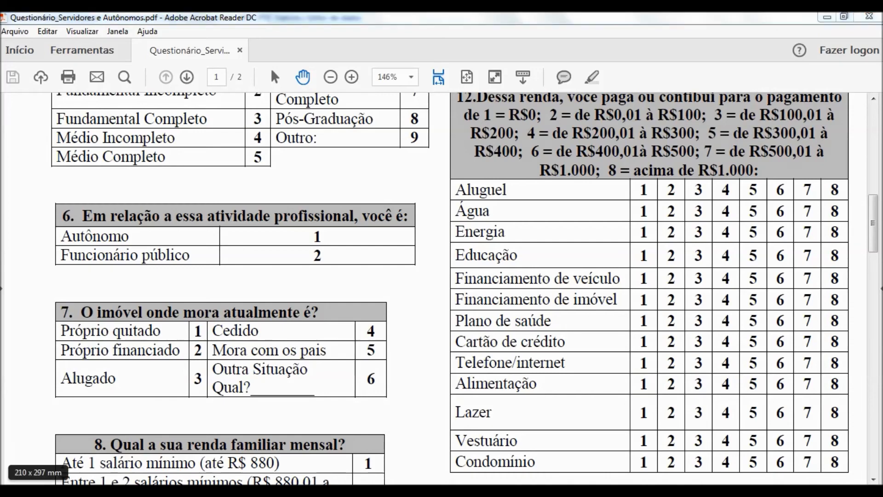
pyautogui.moveTo(176, 490)
pyautogui.click(103, 425)
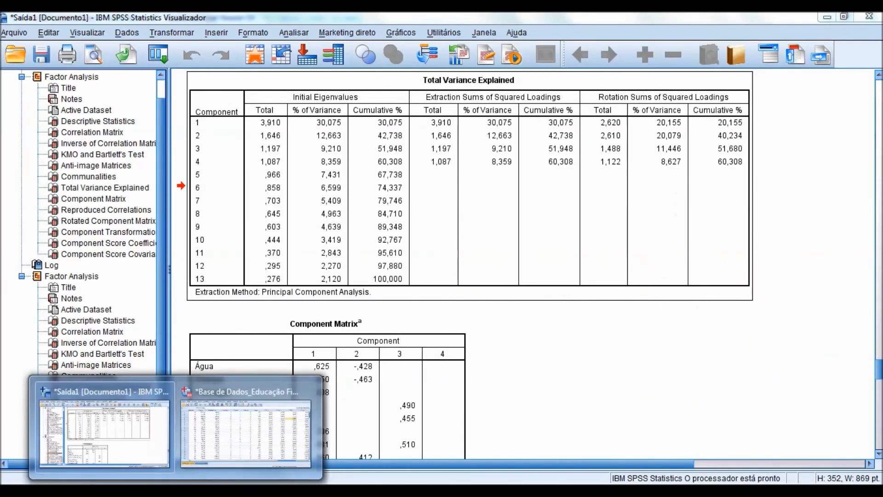
pyautogui.click(244, 421)
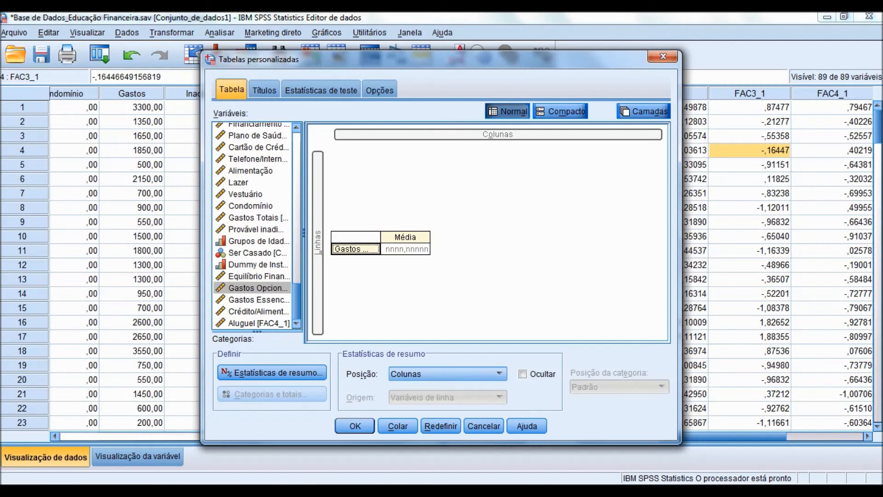
# Step: Examine the value labels of the Atividade Profissional variable in the variable view without changing them
pyautogui.click(138, 456)
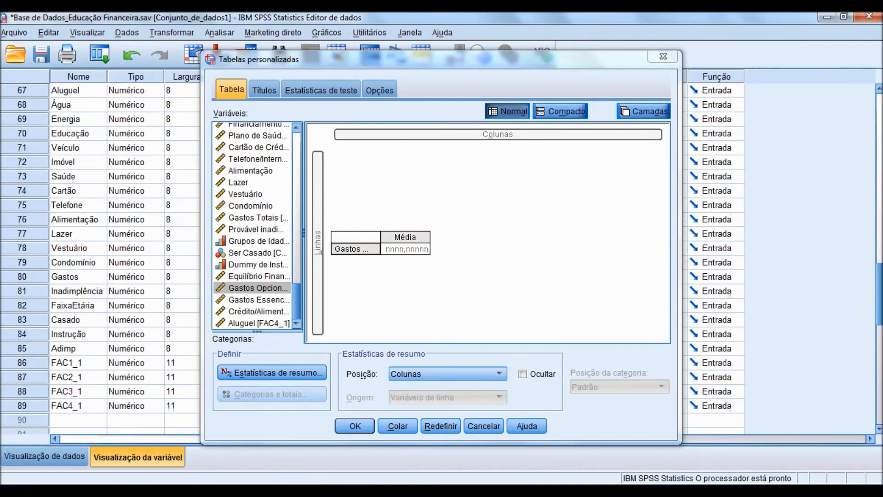
pyautogui.scroll(4, 100, 257)
pyautogui.scroll(18, 100, 257)
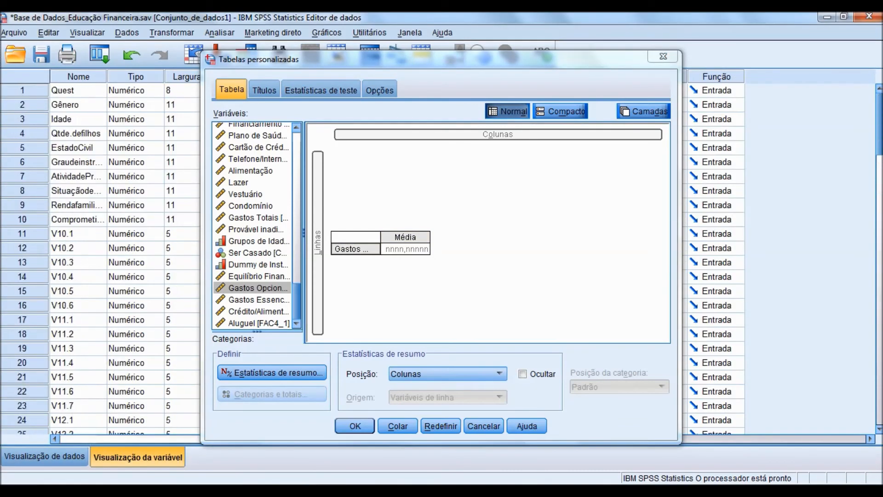
pyautogui.moveTo(432, 59); pyautogui.dragTo(317, 269)
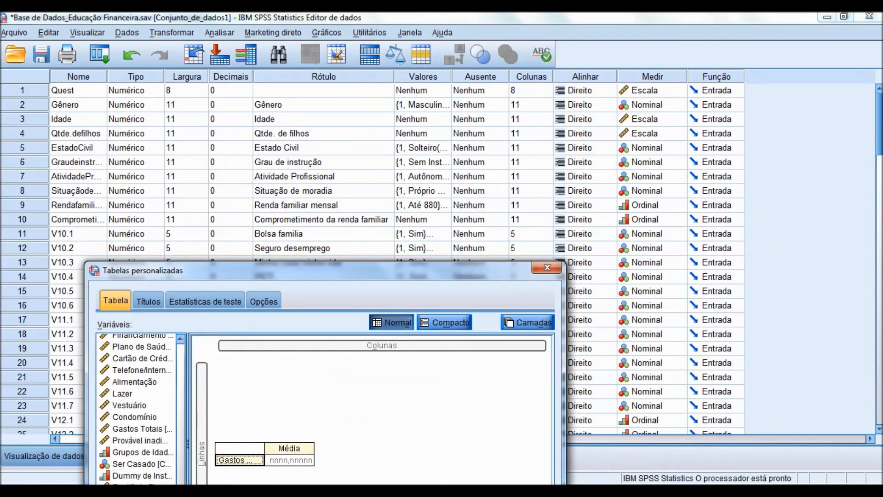
pyautogui.click(427, 176)
pyautogui.click(444, 176)
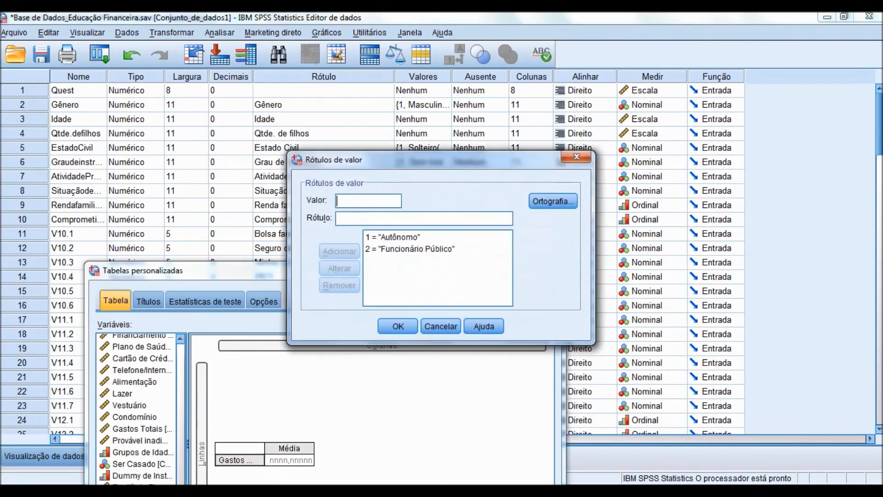
pyautogui.click(575, 156)
# Step: Place Atividade Profissional in the custom table's columns and generate the table
pyautogui.moveTo(317, 270); pyautogui.dragTo(444, 77)
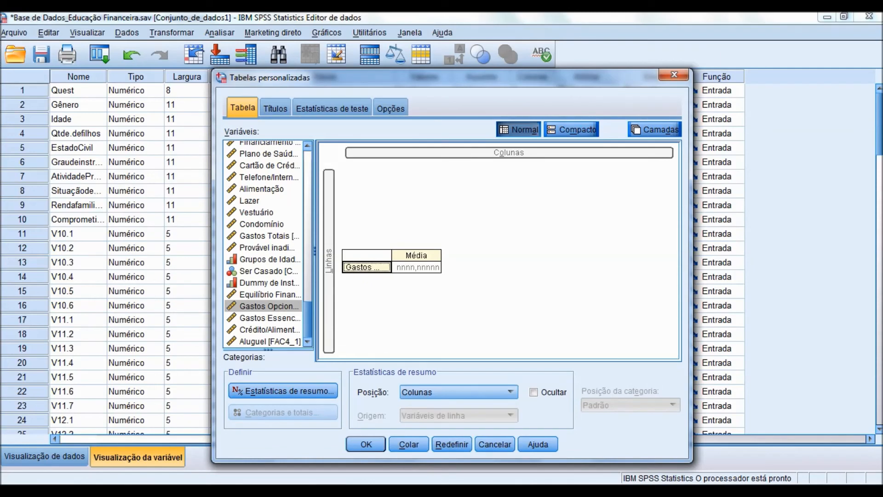
pyautogui.moveTo(307, 318); pyautogui.dragTo(307, 168)
pyautogui.click(263, 218)
pyautogui.moveTo(263, 217); pyautogui.dragTo(505, 154)
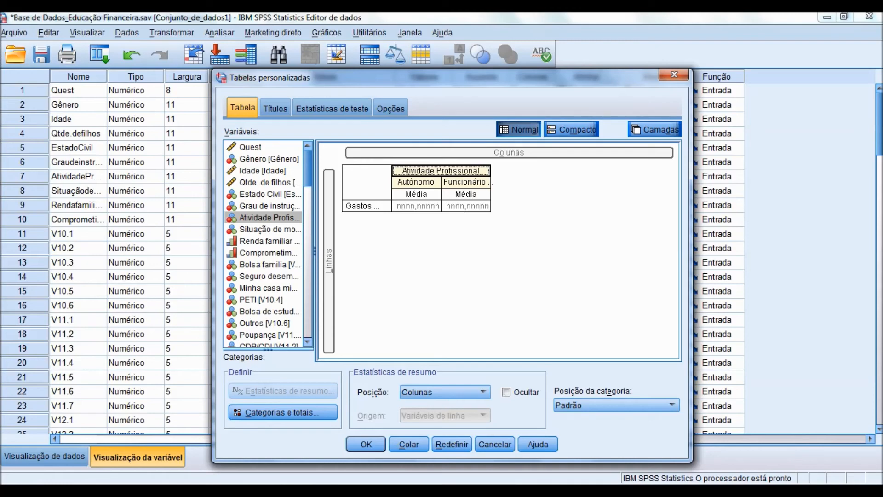
pyautogui.click(366, 444)
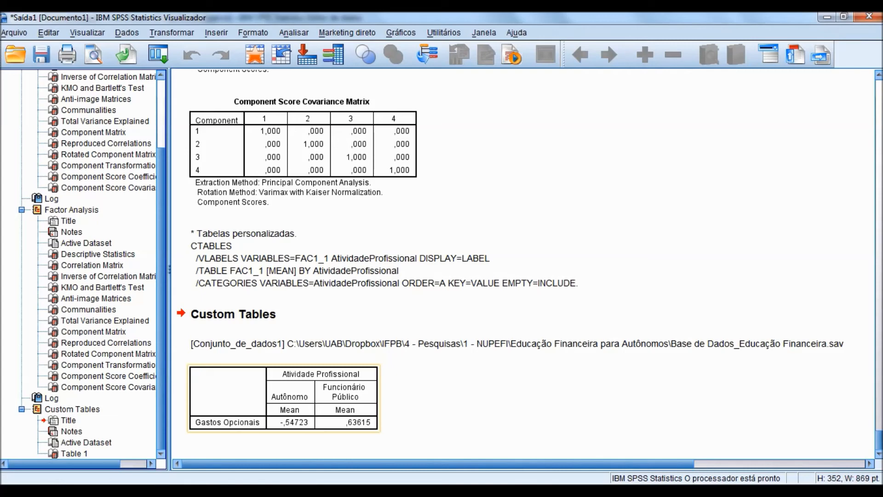
# Step: Copy the resulting custom table and paste it into the blank Excel sheet at A1, matching the destination formatting
pyautogui.click(284, 398)
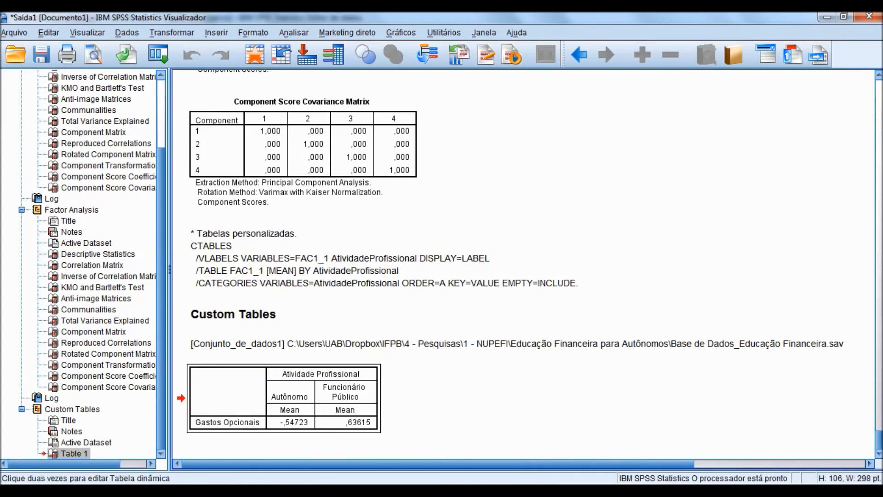
pyautogui.rightClick(339, 392)
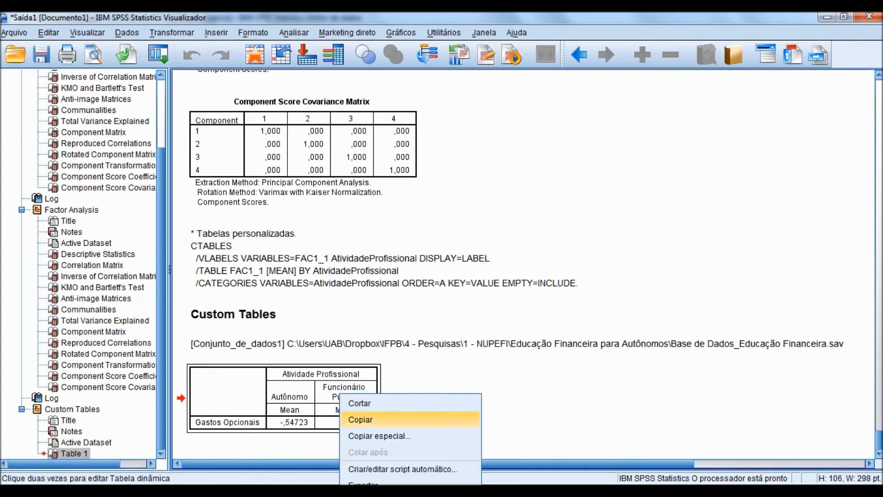
pyautogui.click(360, 419)
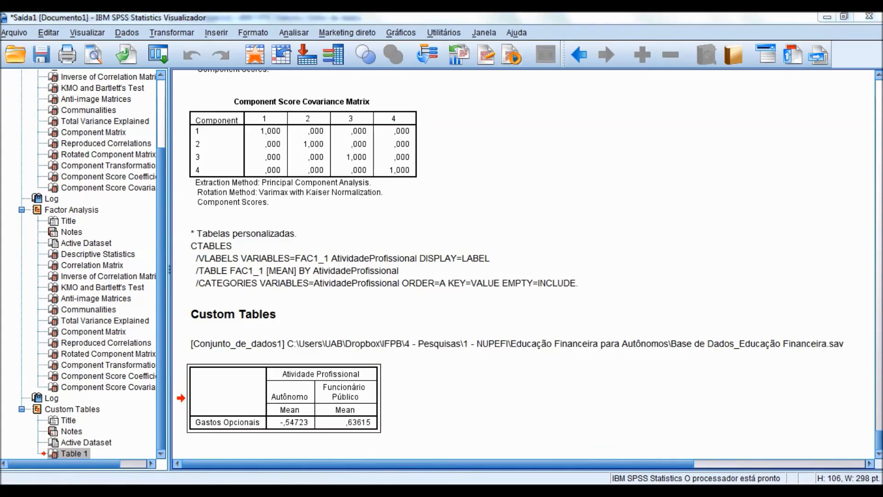
pyautogui.hotkey('alt', 'Tab')
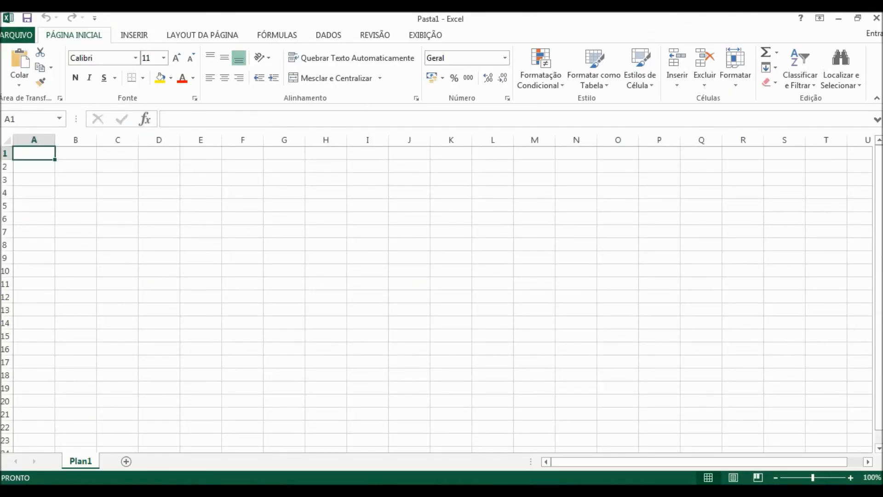
pyautogui.write('Atividade Profissional \tAutônomo\tFuncionário Público \tMean\tMean Gastos Opcionais\t-,54723\t,63615')
pyautogui.click(160, 227)
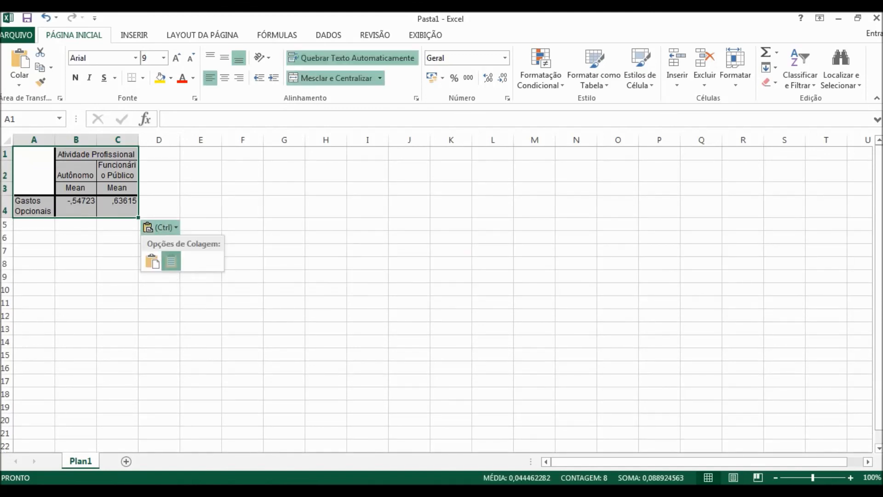
pyautogui.click(172, 261)
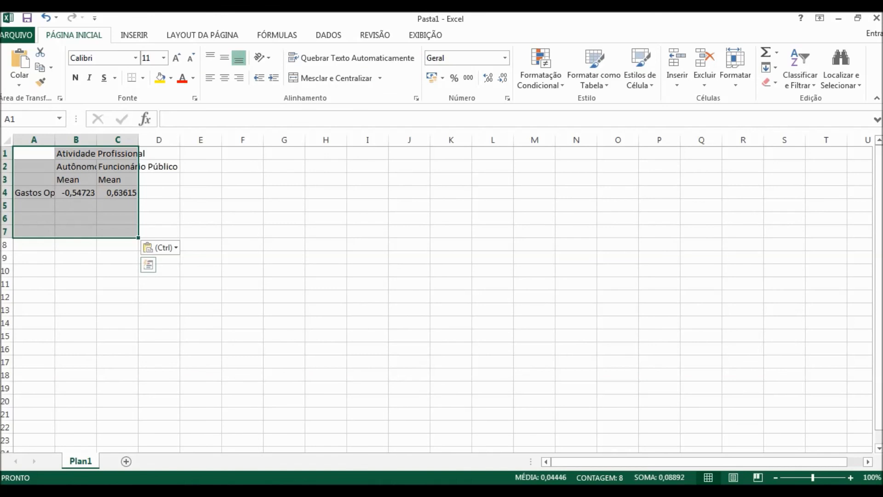
# Step: Delete the row holding the Mean labels from the pasted table
pyautogui.click(33, 192)
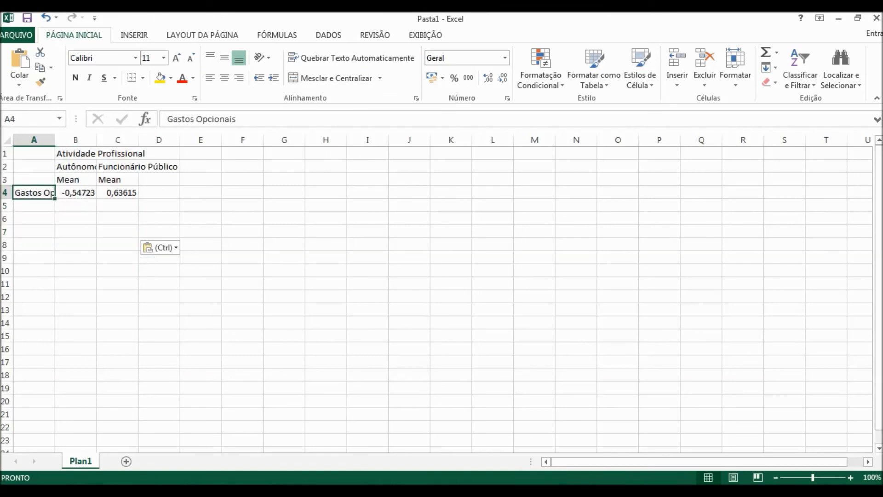
pyautogui.click(5, 180)
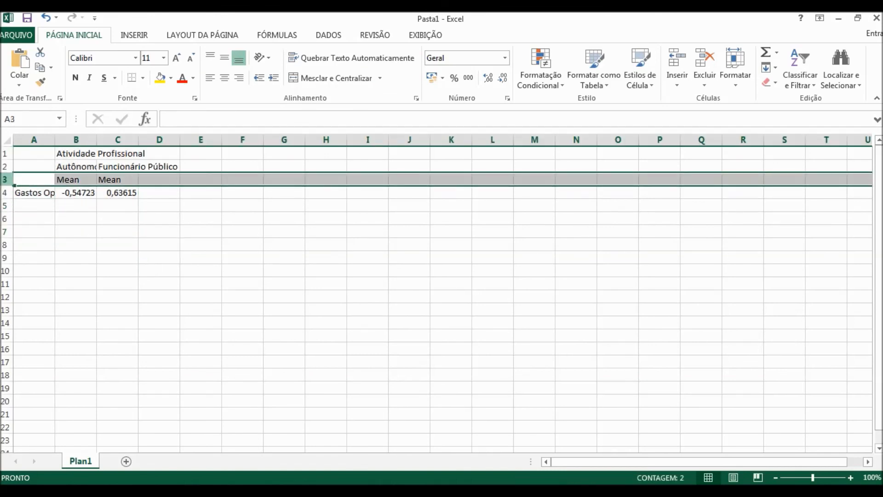
pyautogui.hotkey('ctrl', '-')
# Step: Insert a recommended clustered column chart from the Gastos Opcionais means and their occupation headings in A2:C3
pyautogui.moveTo(34, 167); pyautogui.dragTo(124, 180)
pyautogui.click(134, 35)
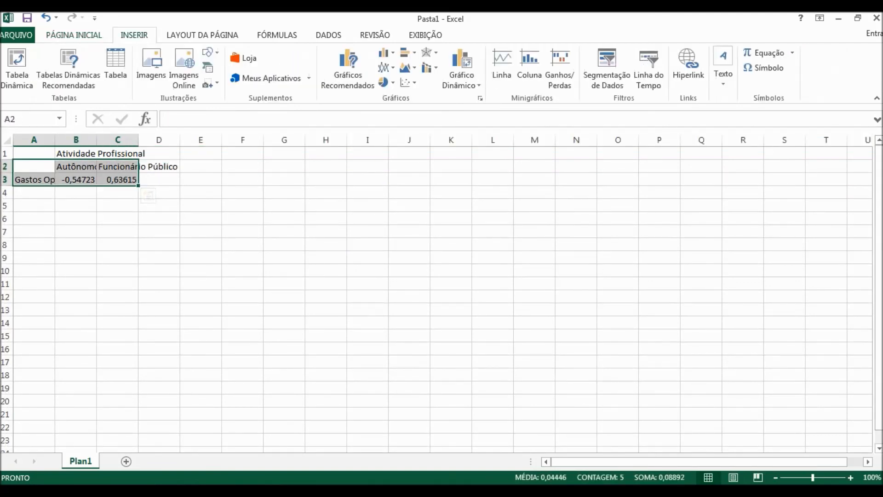
pyautogui.click(348, 69)
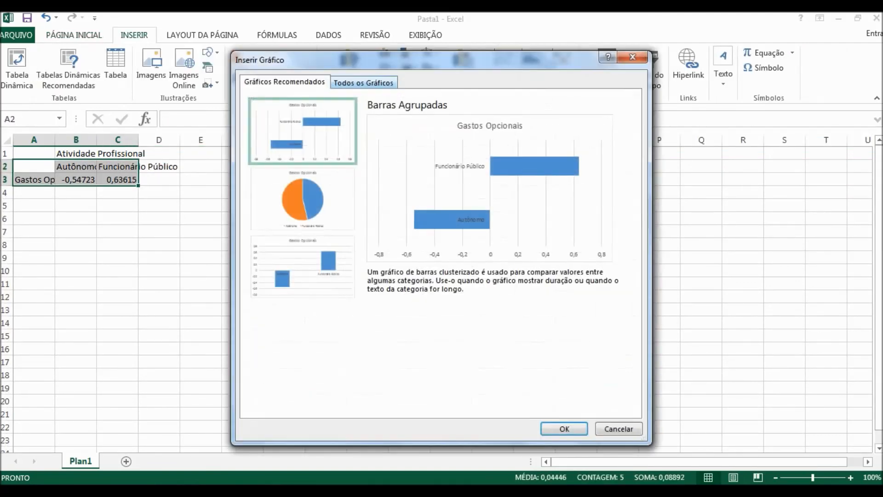
pyautogui.click(302, 267)
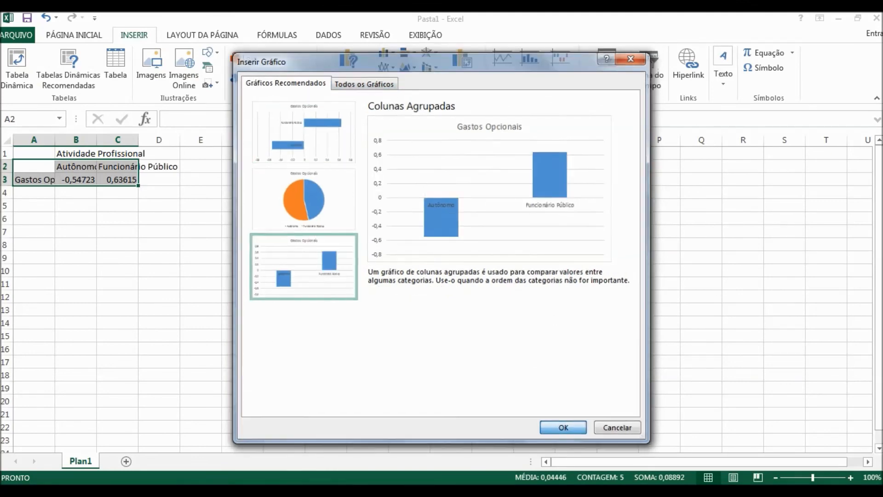
pyautogui.click(564, 428)
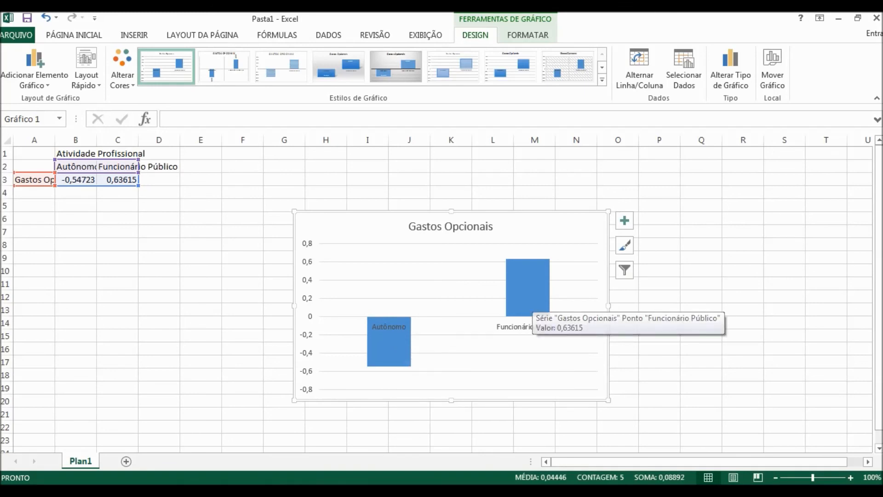
# Step: Add data labels to the Gastos Opcionais chart columns and switch back to the SPSS data editor
pyautogui.click(527, 297)
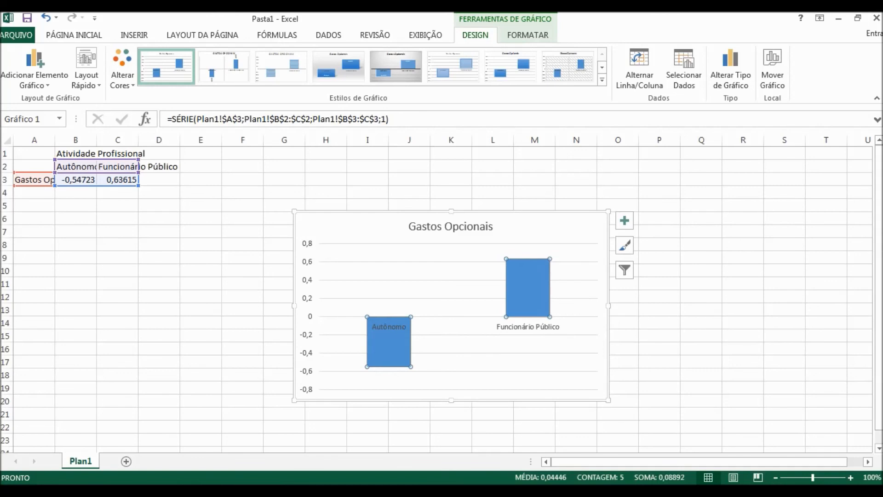
pyautogui.rightClick(527, 297)
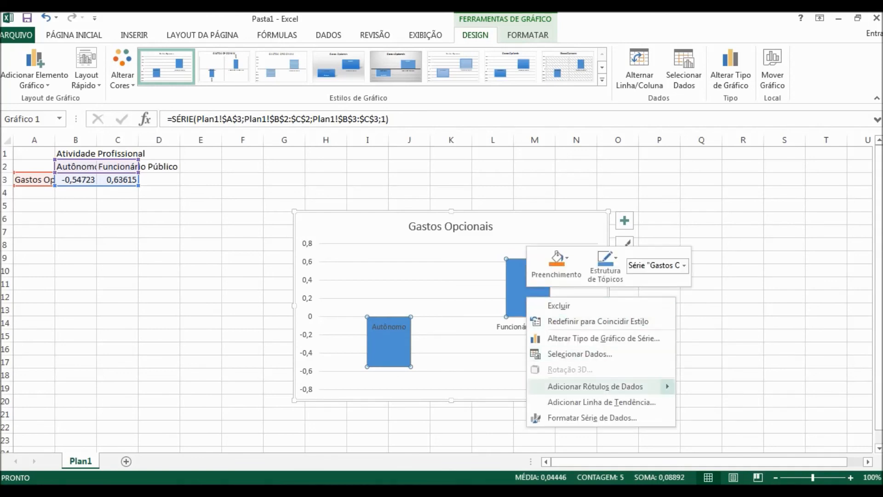
pyautogui.click(598, 386)
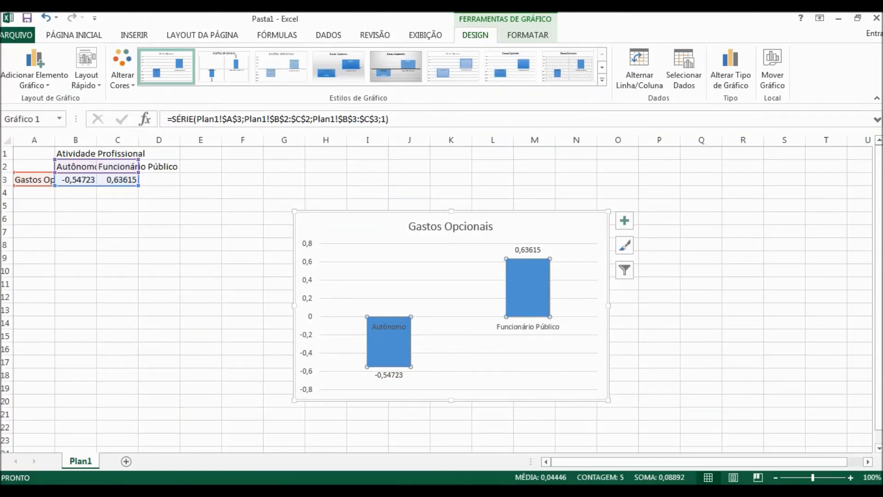
pyautogui.click(239, 421)
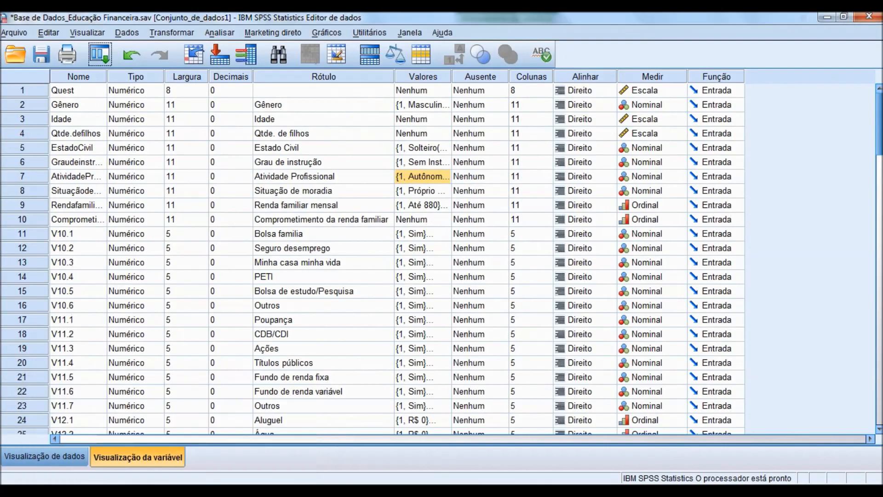